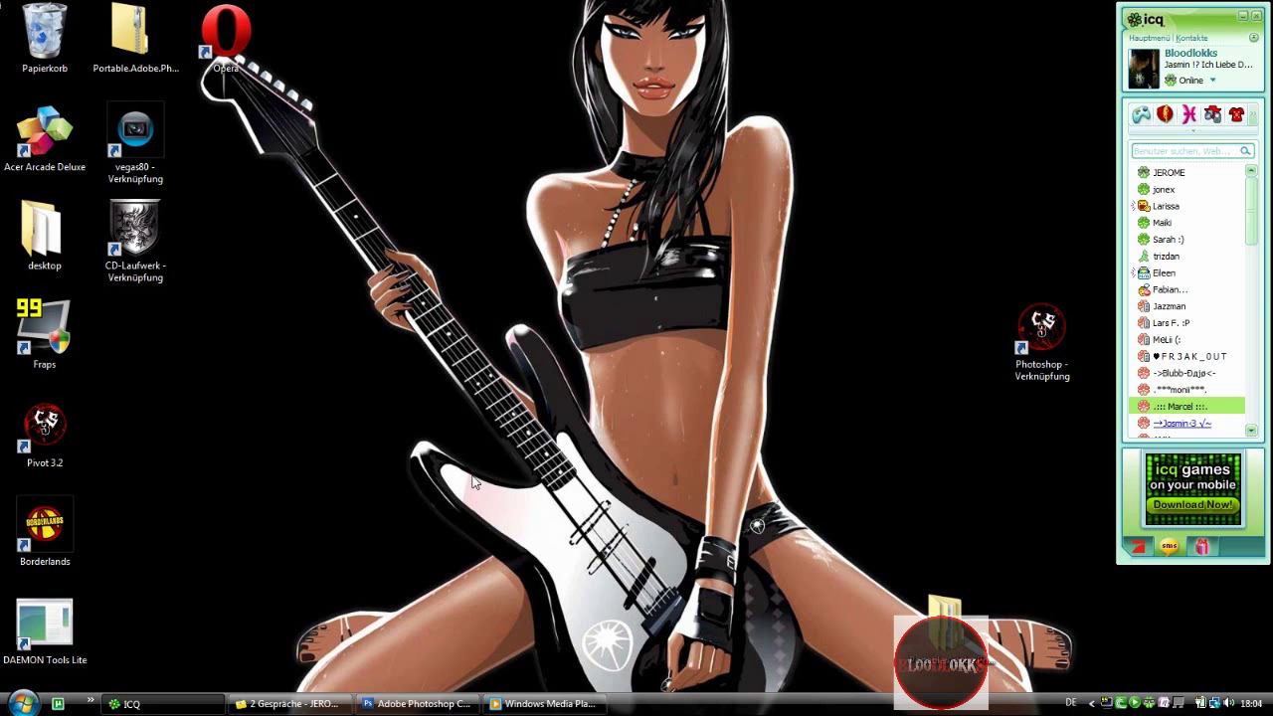
Restore the empty Photoshop CS3 workspace from the taskbar and open the Windows Start menu
left_click(407, 705)
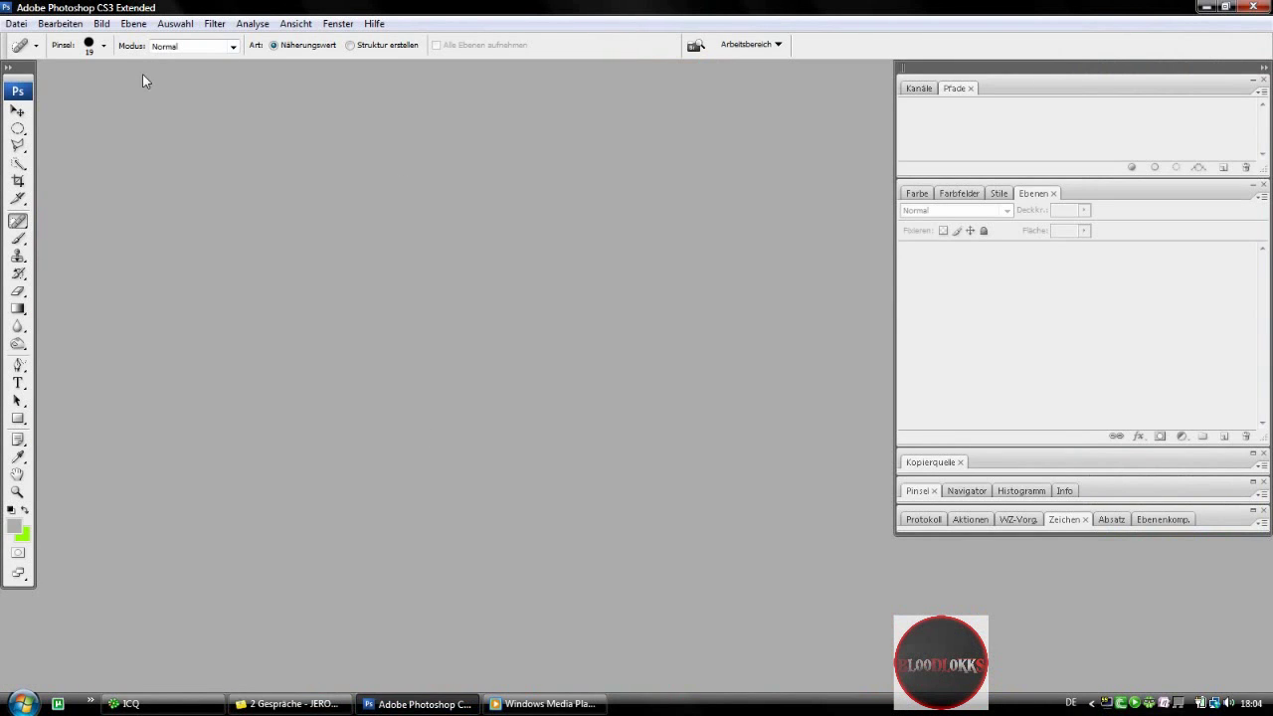
left_click(22, 703)
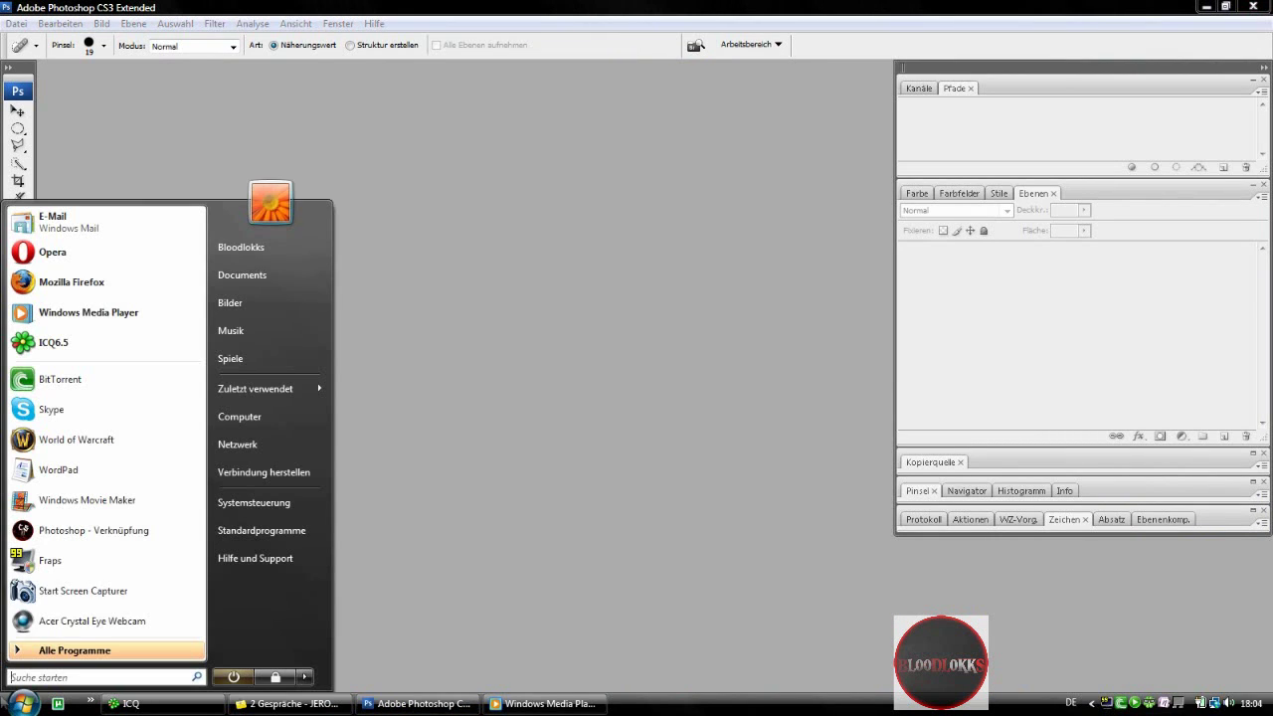
Preview the planet1 reference image from the user folder, close it, and return to Photoshop
left_click(250, 248)
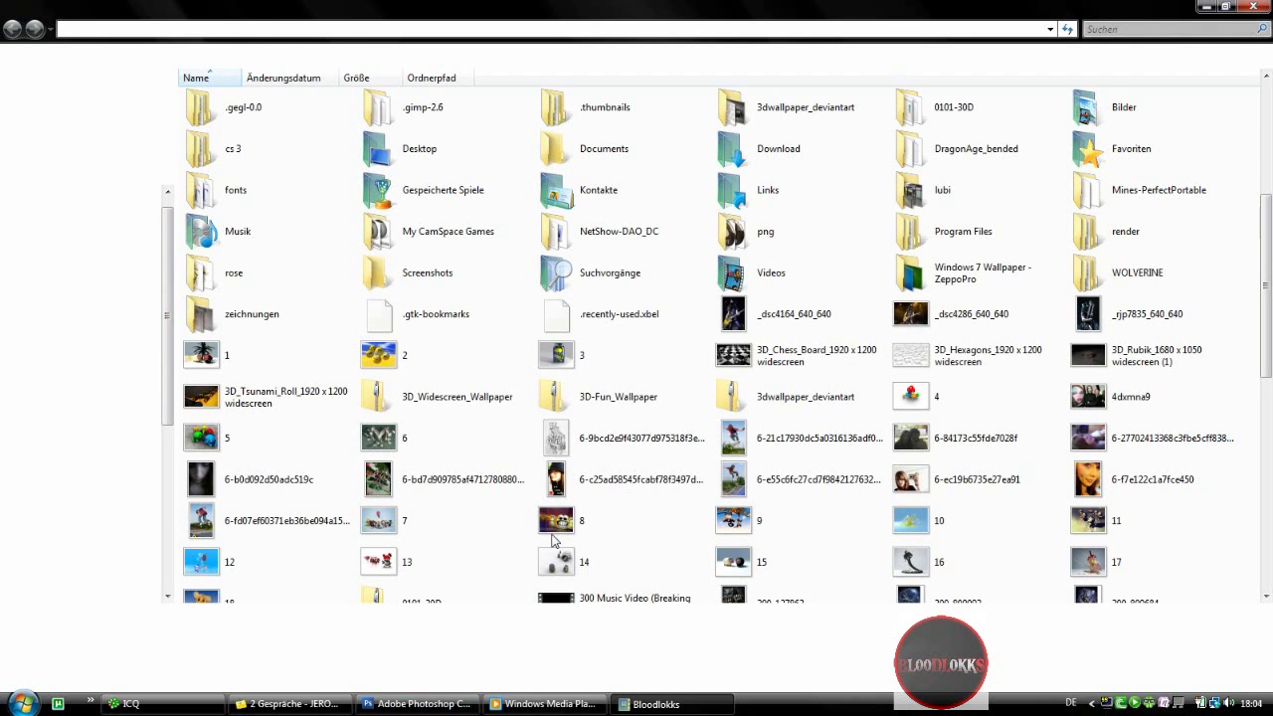
scroll(554, 540, "down", 3)
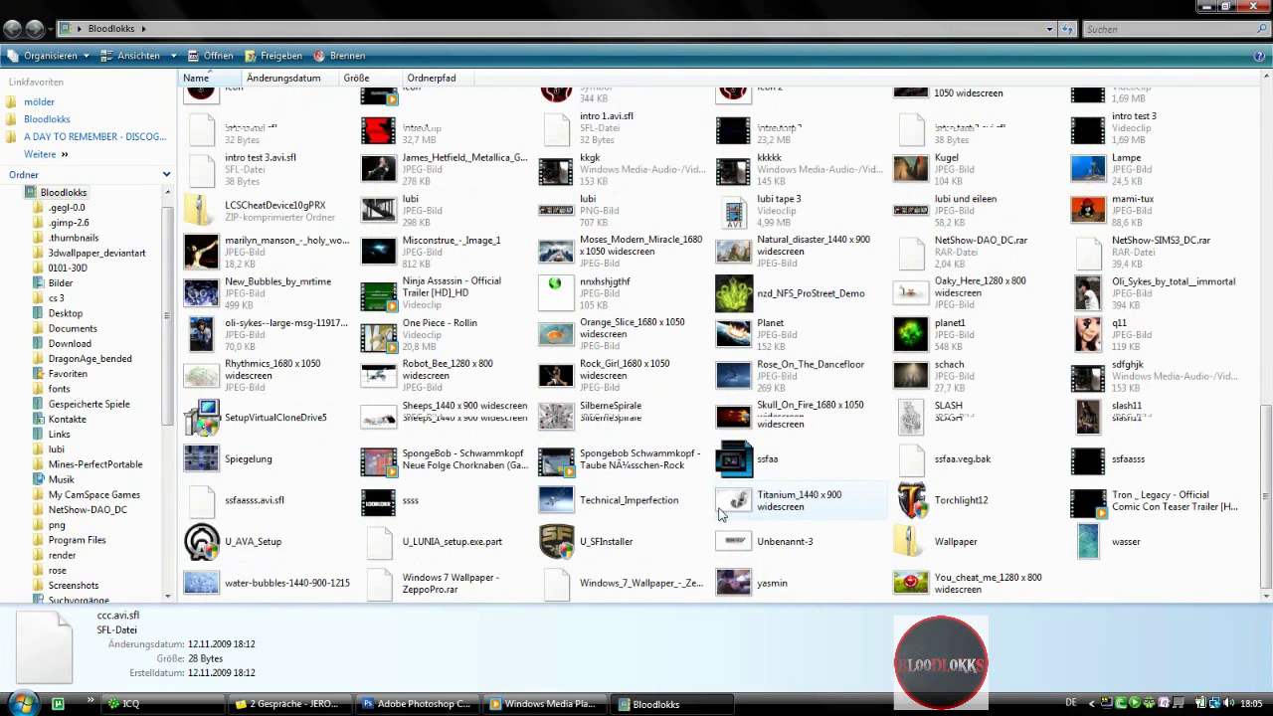
left_click(913, 337)
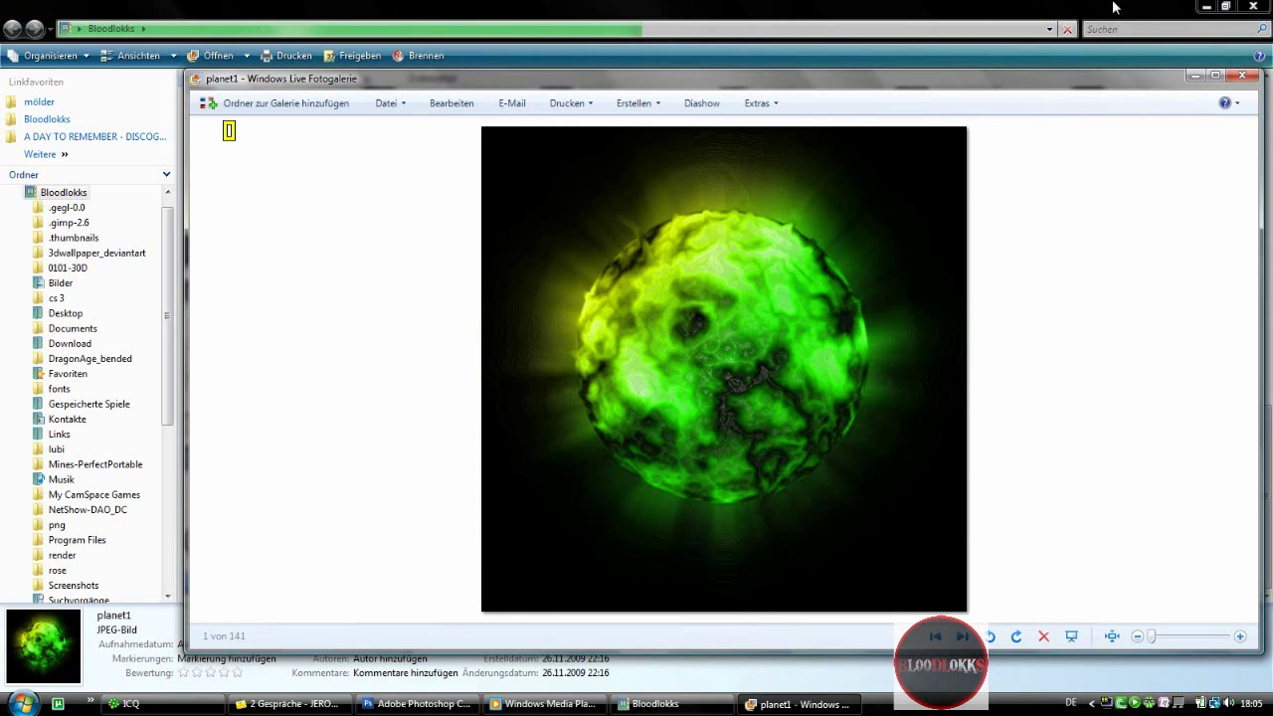
left_click(1243, 76)
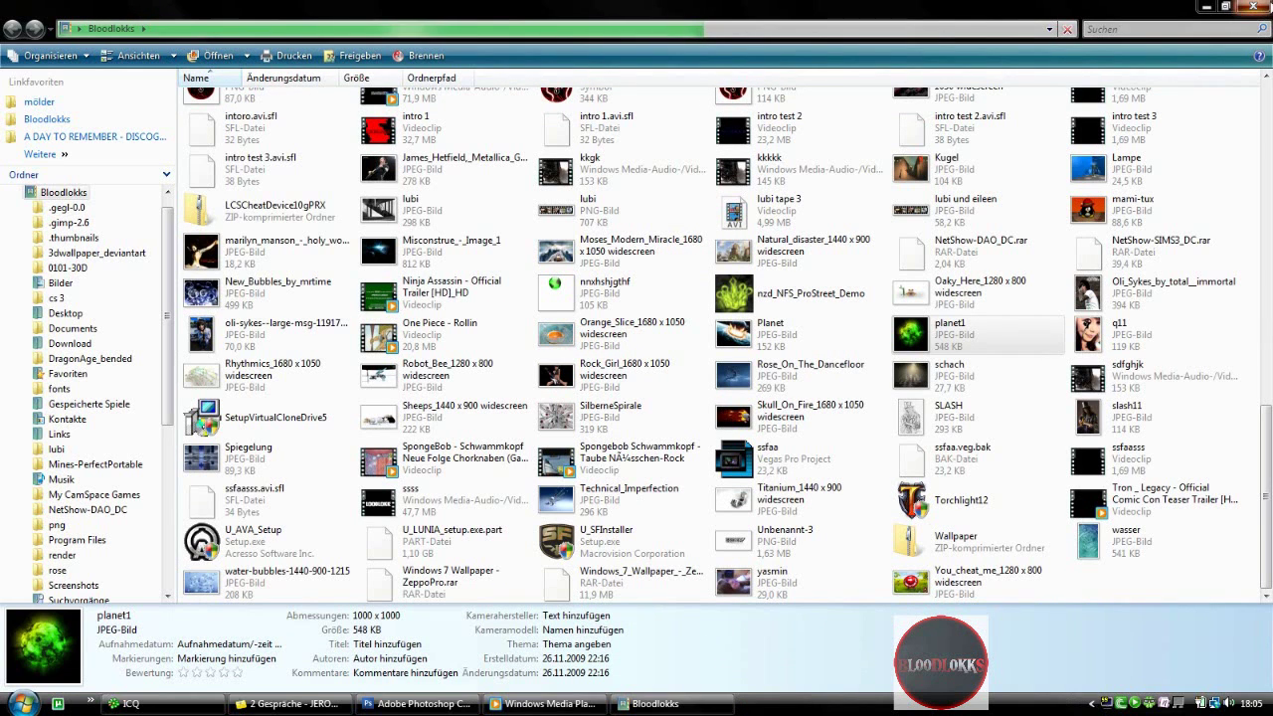
left_click(418, 705)
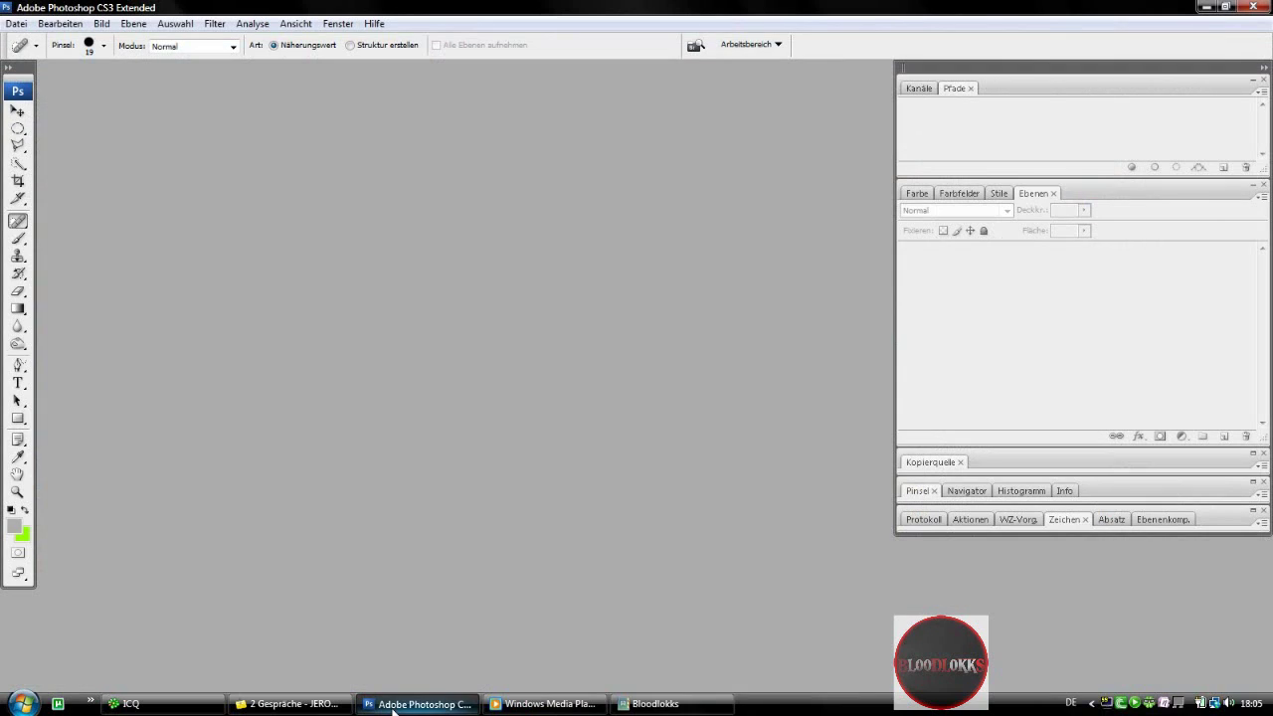
Create a new white 1000×1000-pixel document and move its window toward the workspace centre
left_click(18, 23)
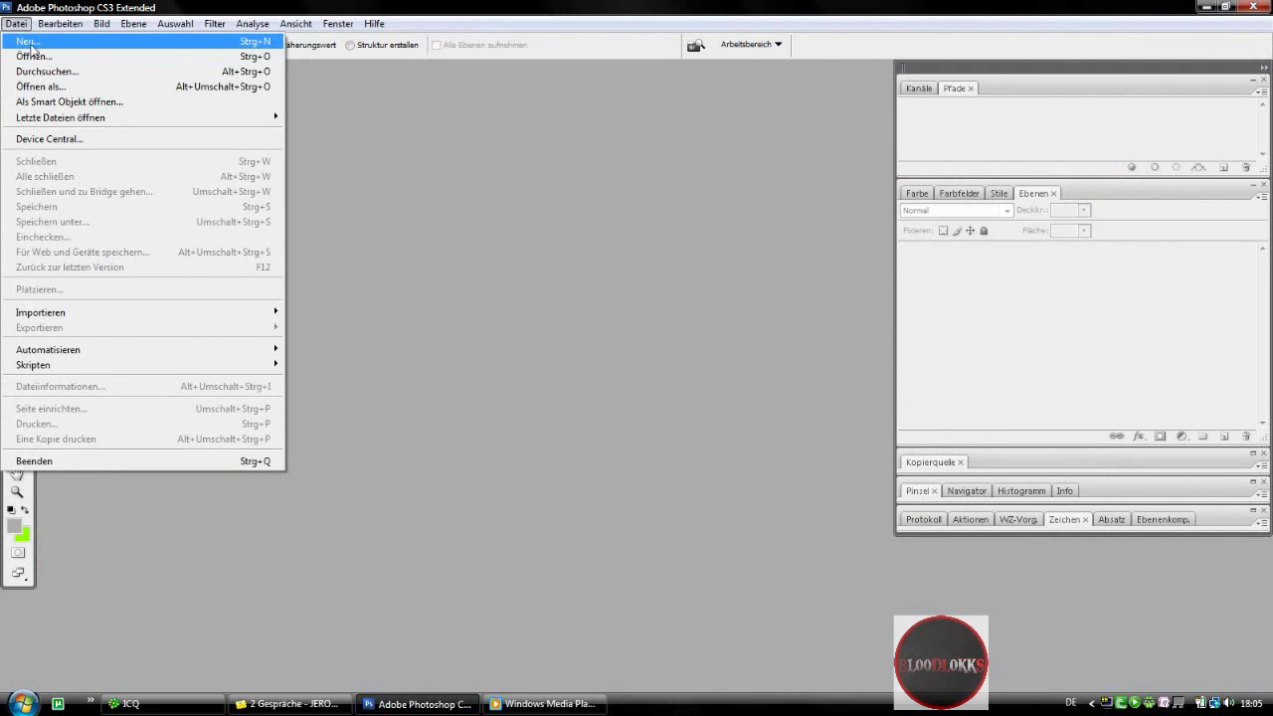
left_click(31, 45)
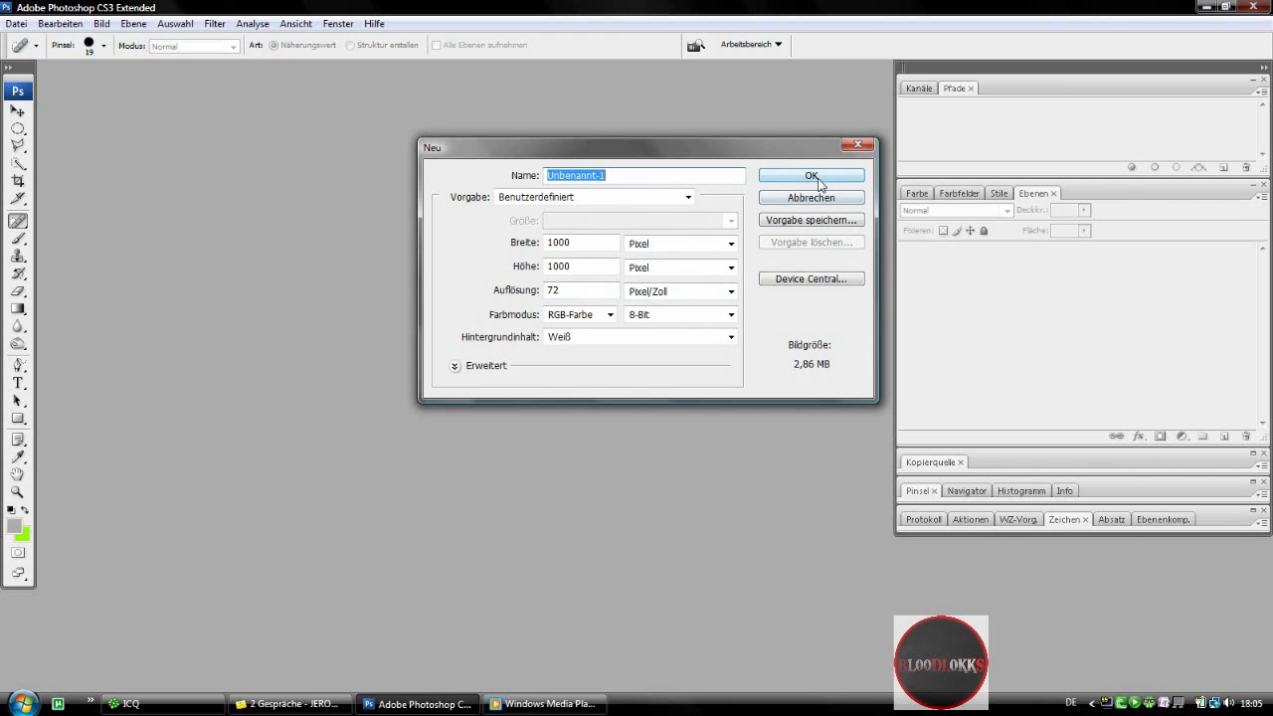
left_click(816, 177)
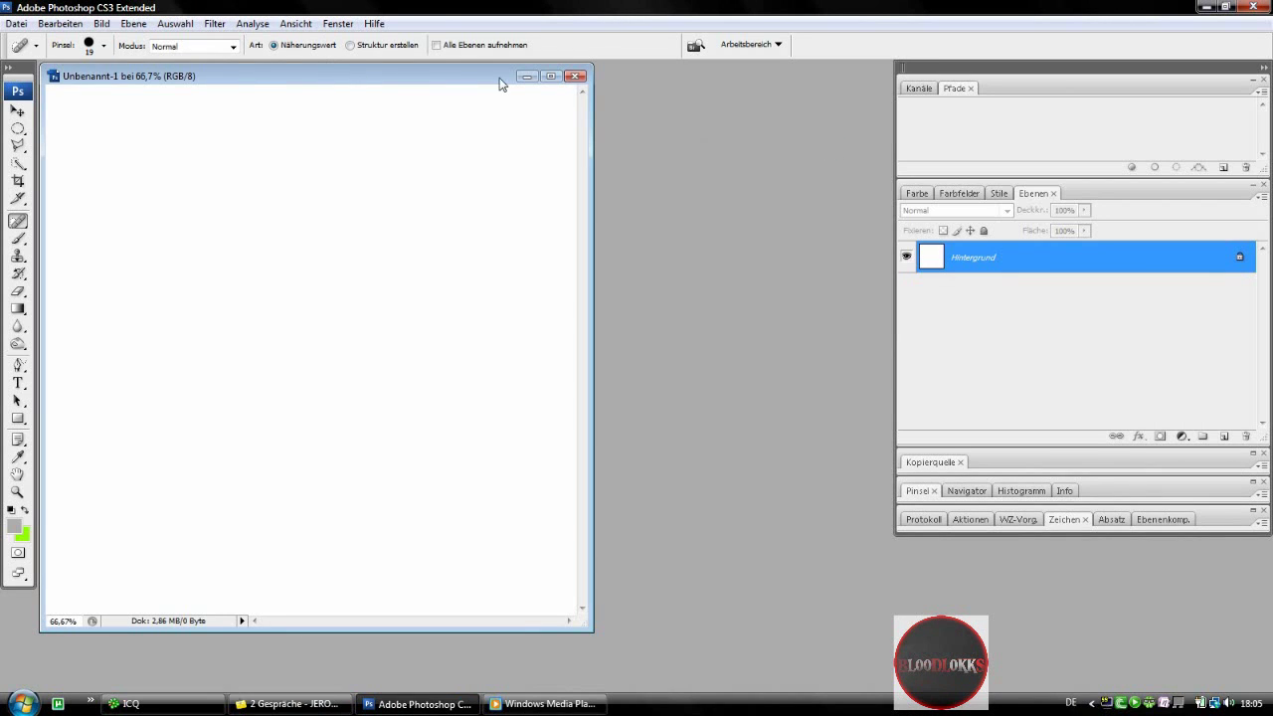
left_click_drag(327, 76, 551, 83)
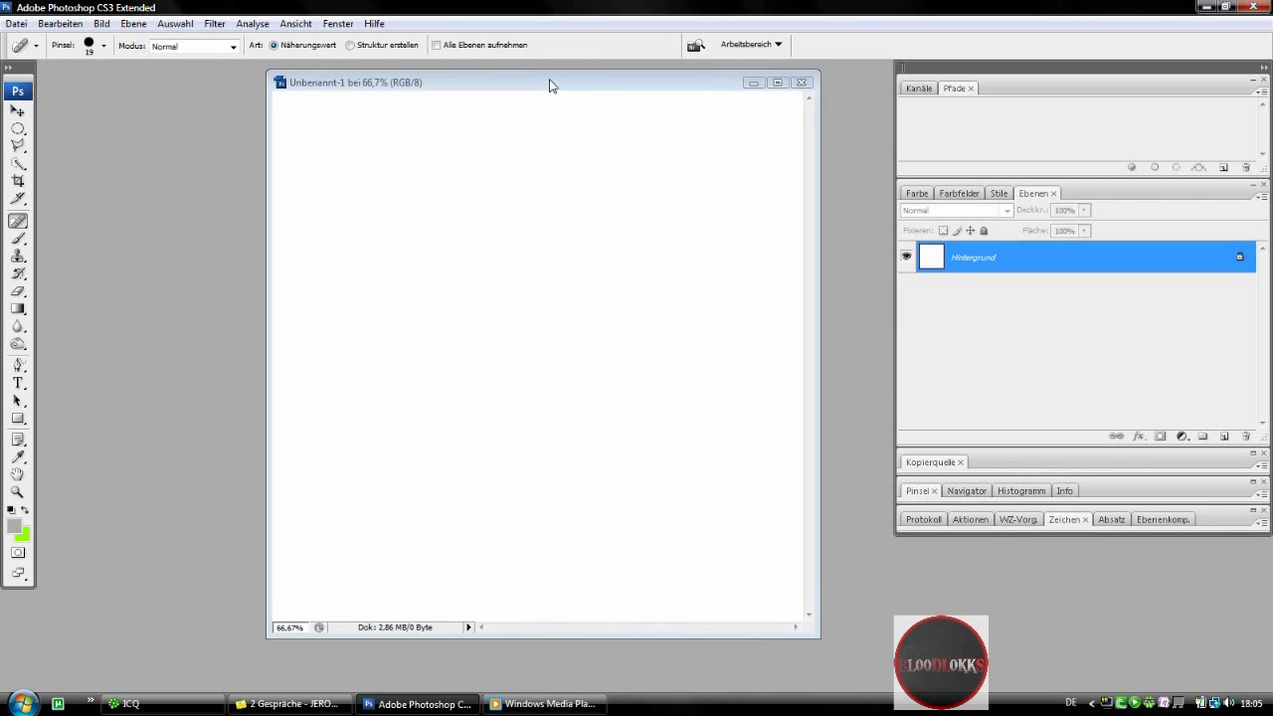
Fill the Unbenannt-1 canvas solid black with the Paint Bucket using default colours
left_click(13, 316)
left_click(52, 327)
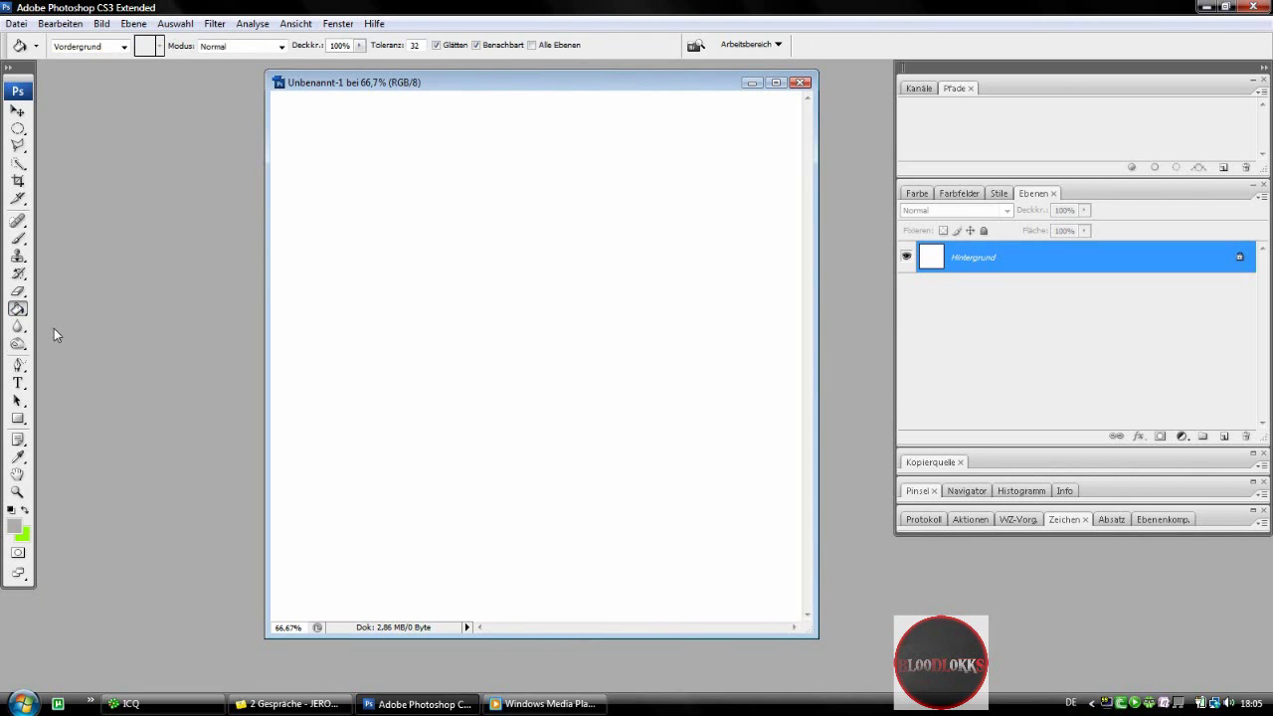
left_click(11, 513)
left_click(16, 129)
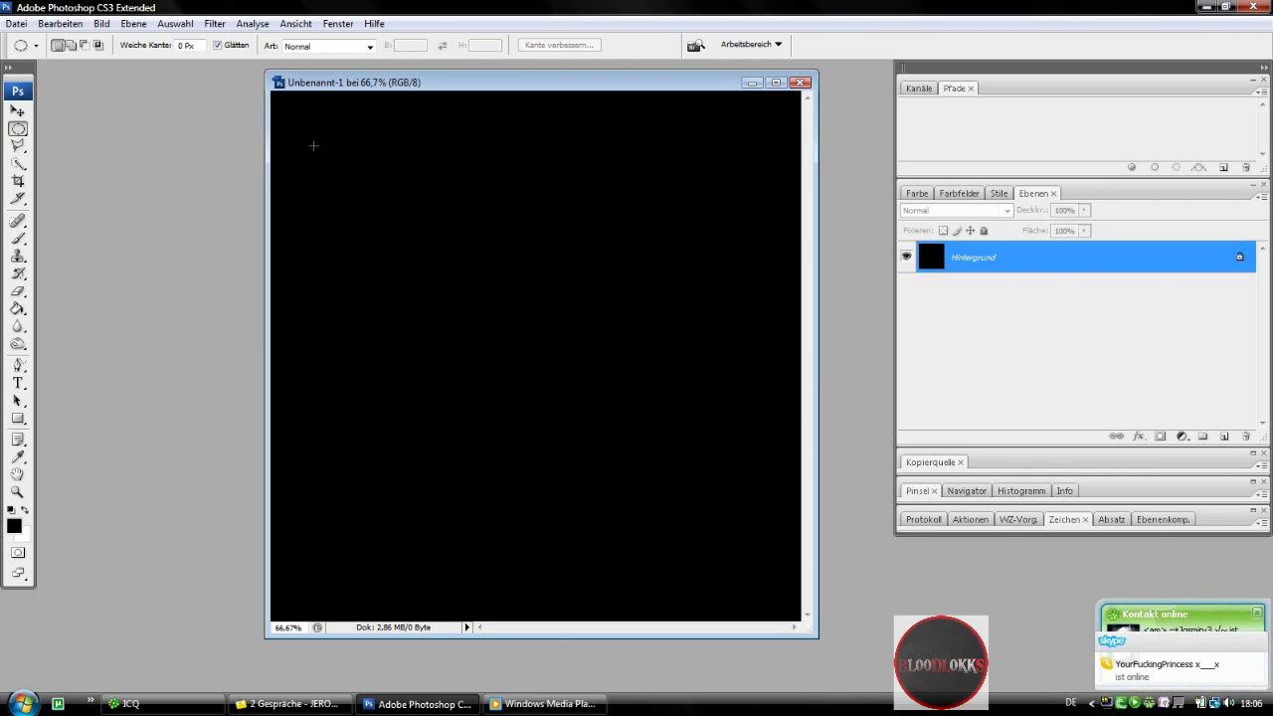
Draw a large near-perfect circular selection centred on the black canvas
left_click_drag(509, 391, 711, 562)
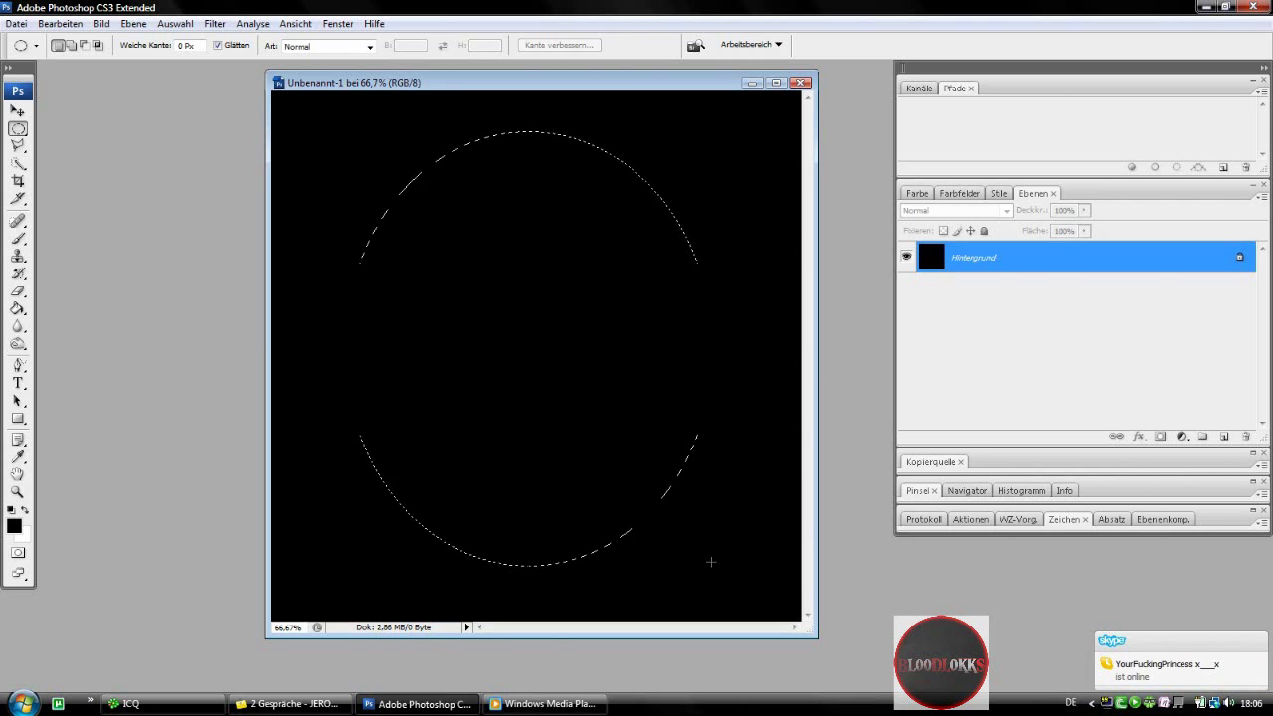
left_click_drag(711, 562, 719, 536)
left_click_drag(575, 396, 588, 424)
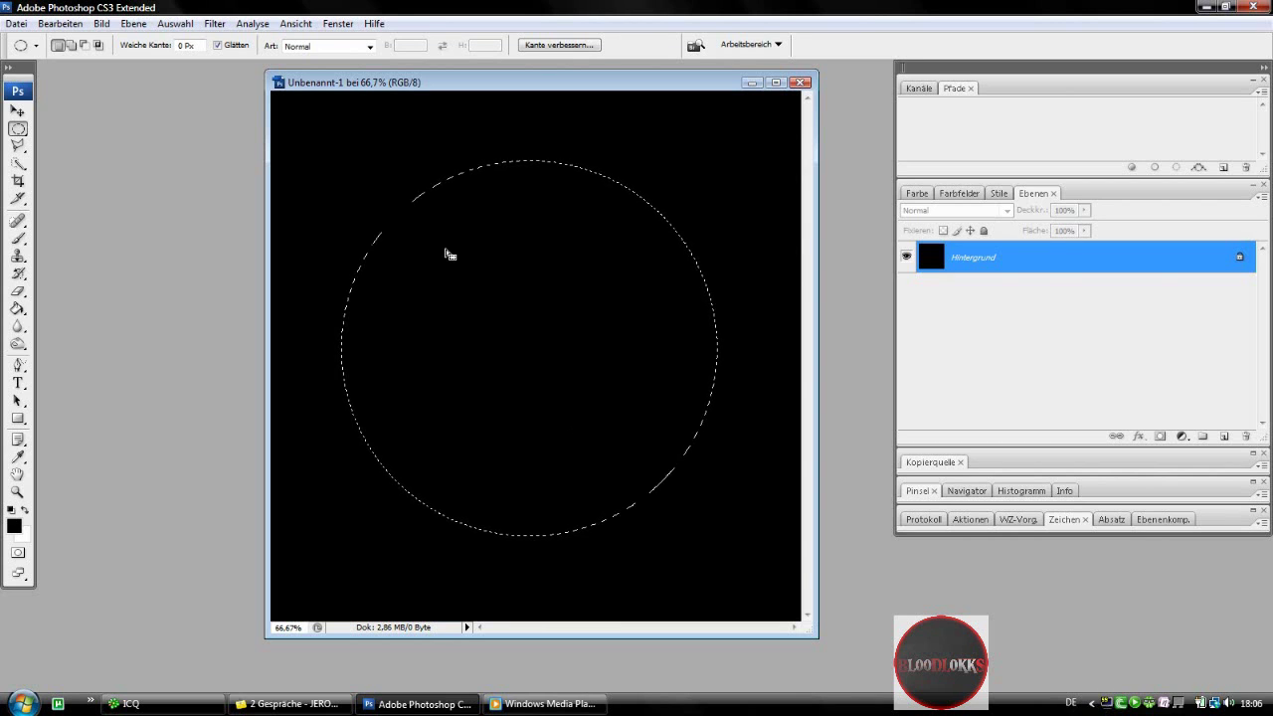
left_click(215, 23)
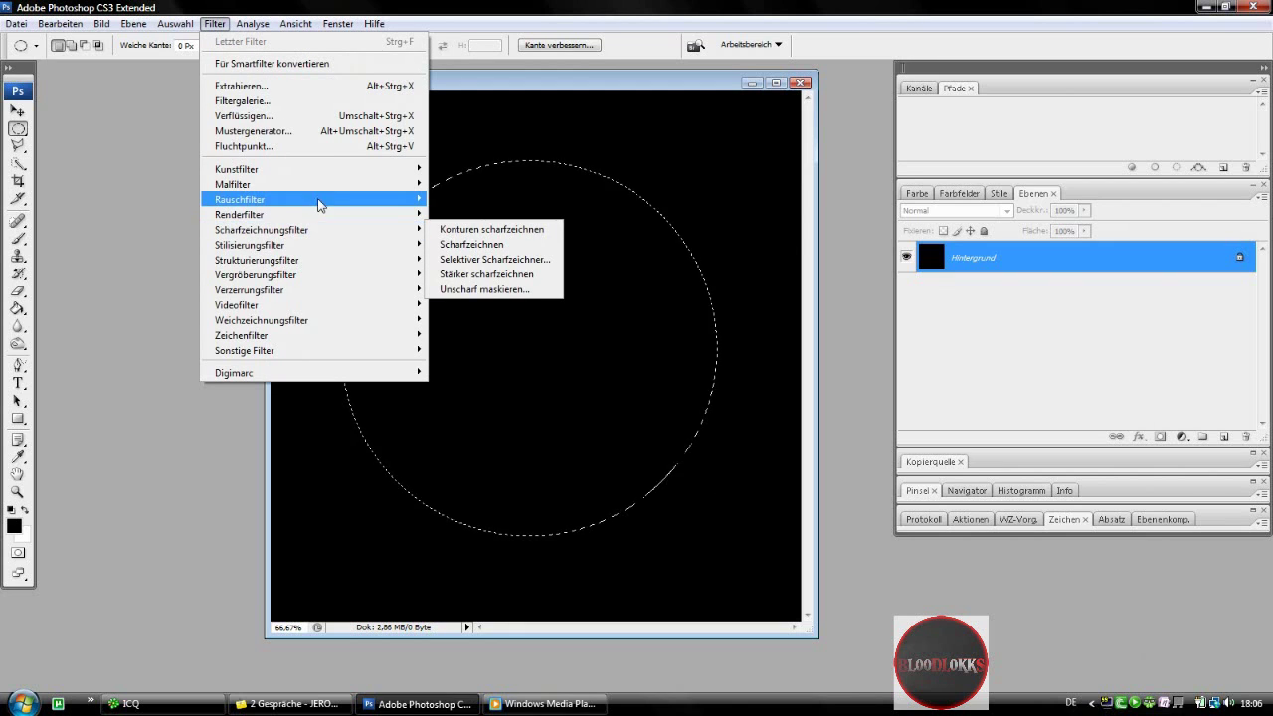
Render Difference Clouds inside the circle and reapply it twice for dark veins
mouse_move(240, 214)
left_click(481, 242)
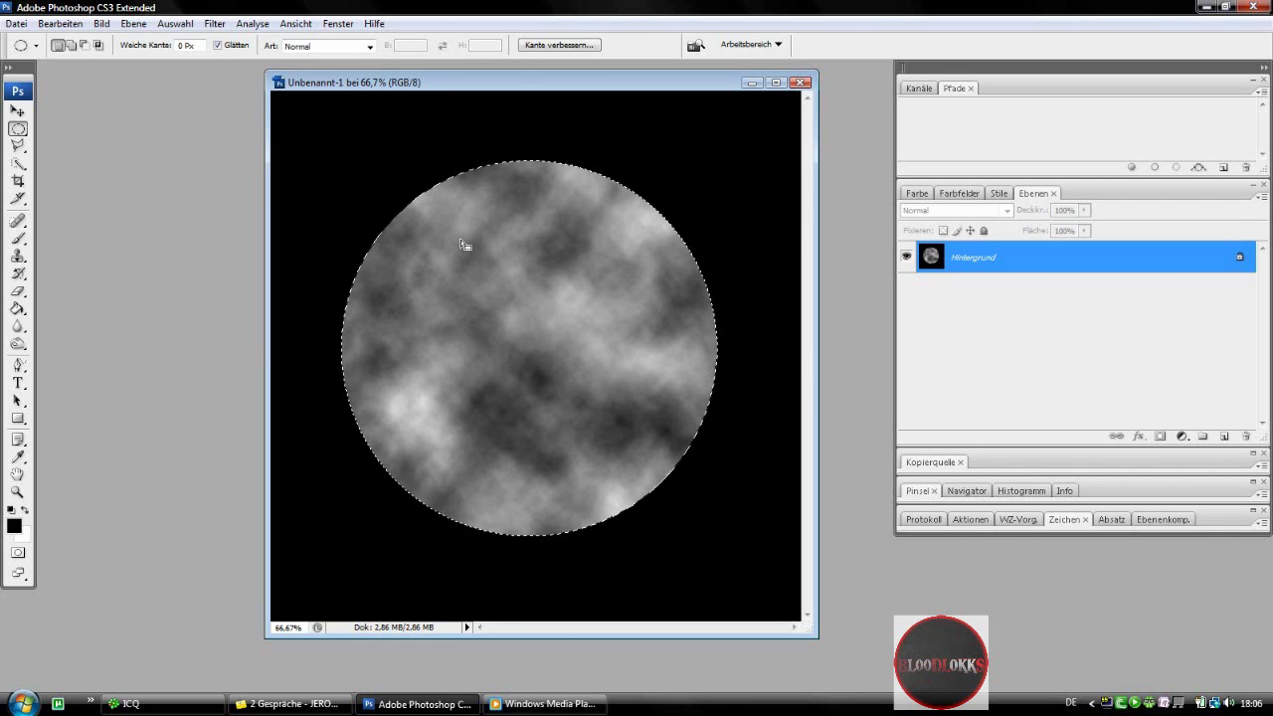
key("ctrl+f")
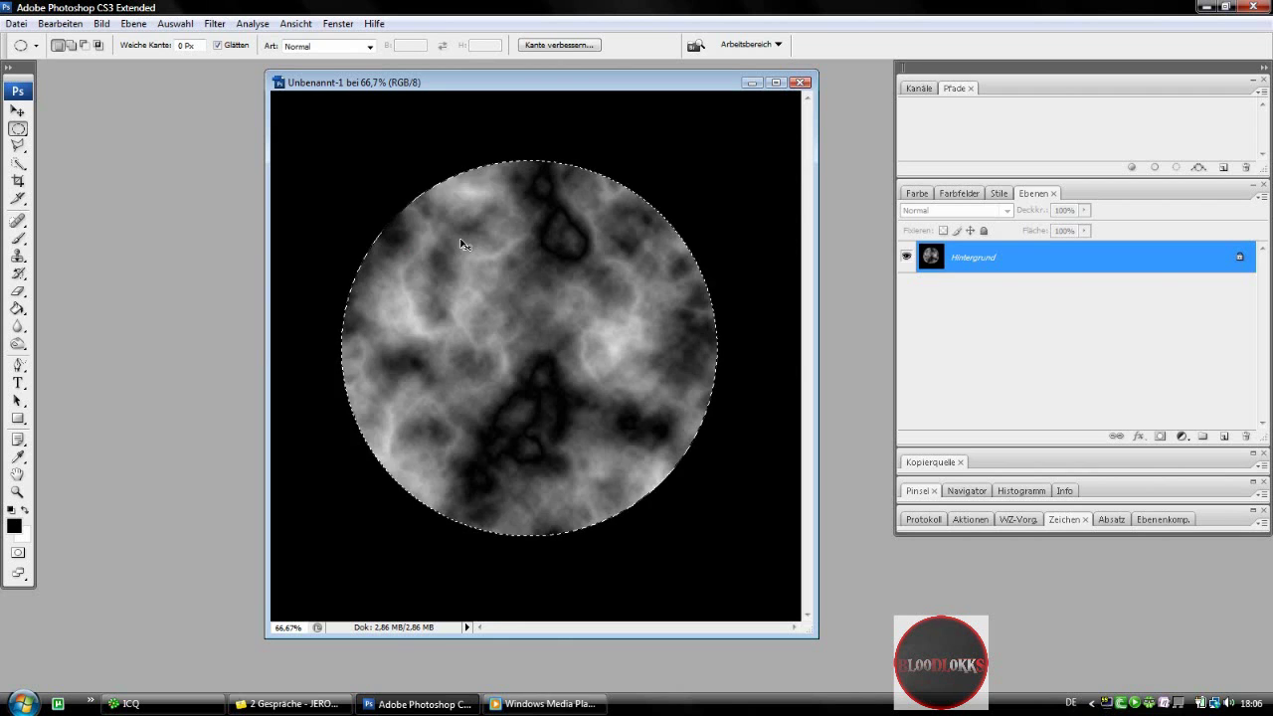
key("ctrl+f")
key("ctrl+f")
key("ctrl+f")
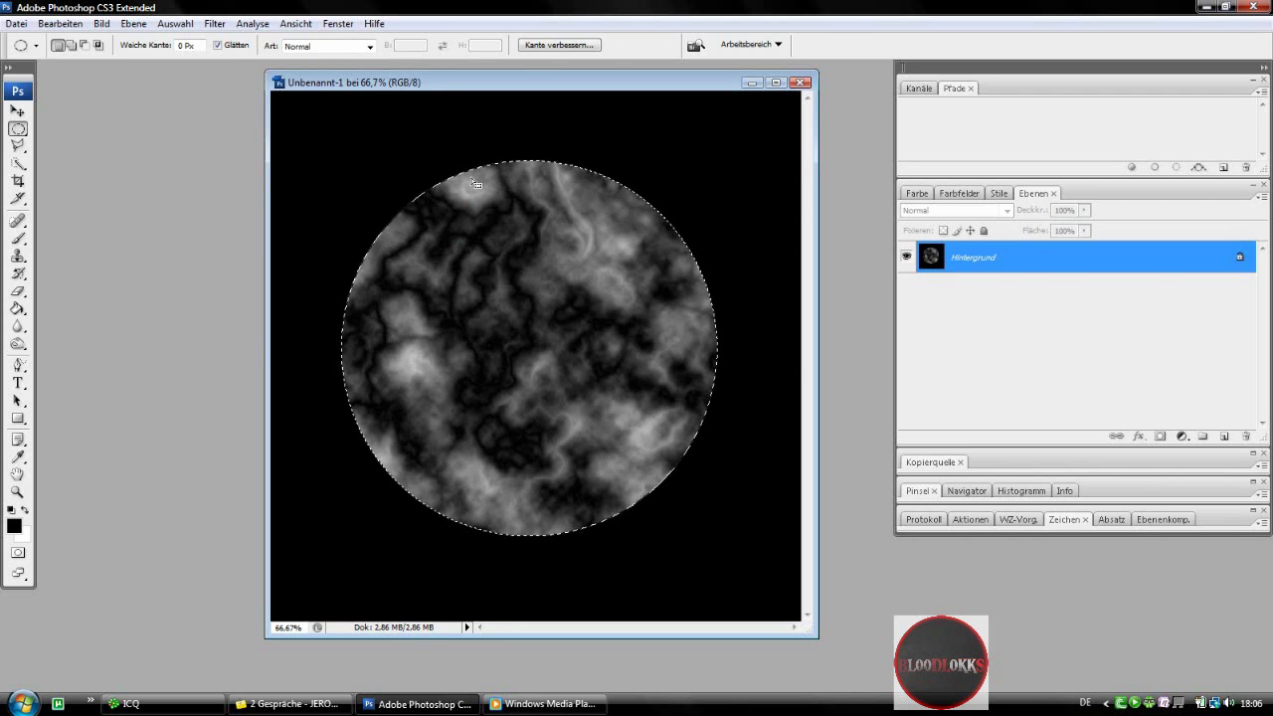
left_click(212, 26)
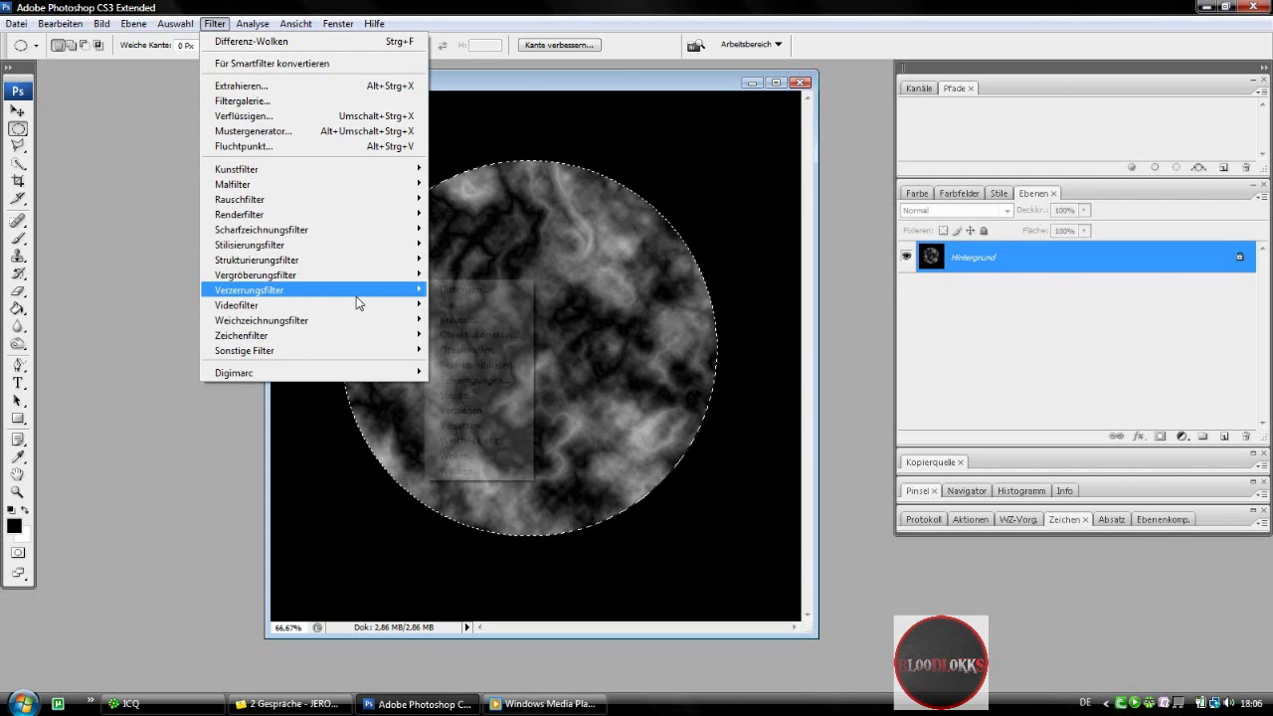
mouse_move(250, 290)
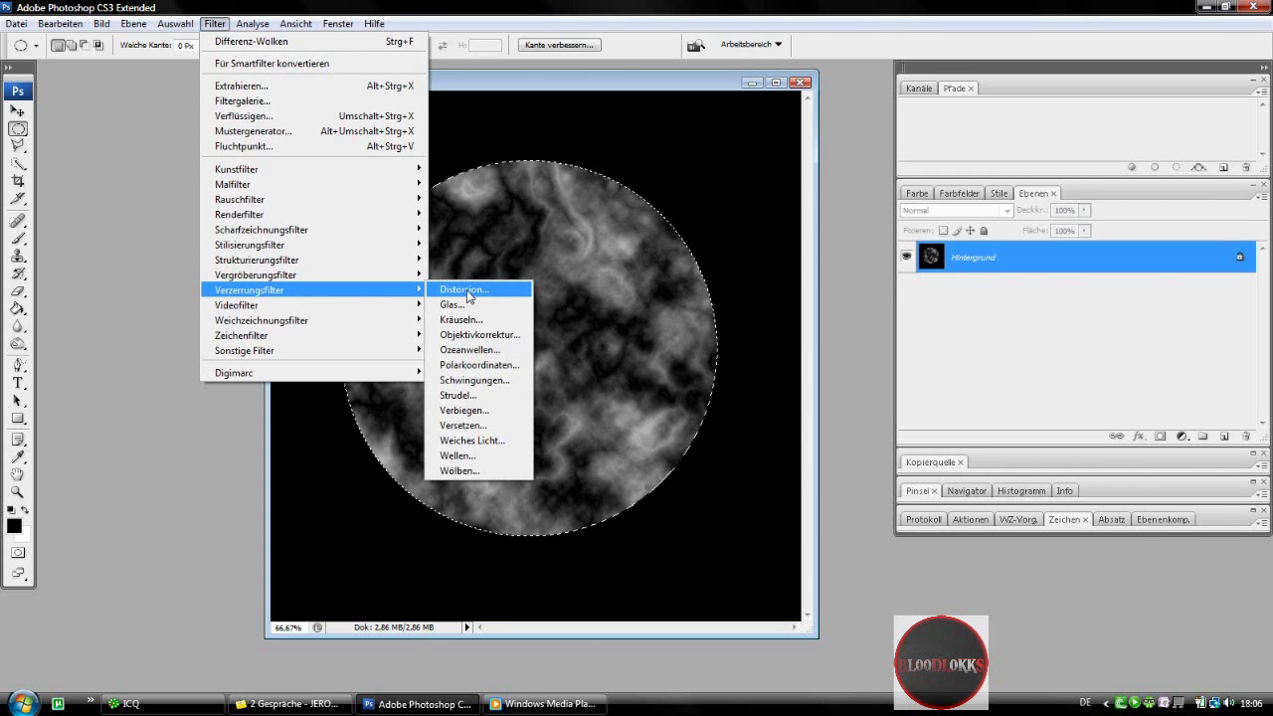
Apply Wölben (Spherize) at 100% strength in Normal mode to the veined circle
left_click(467, 472)
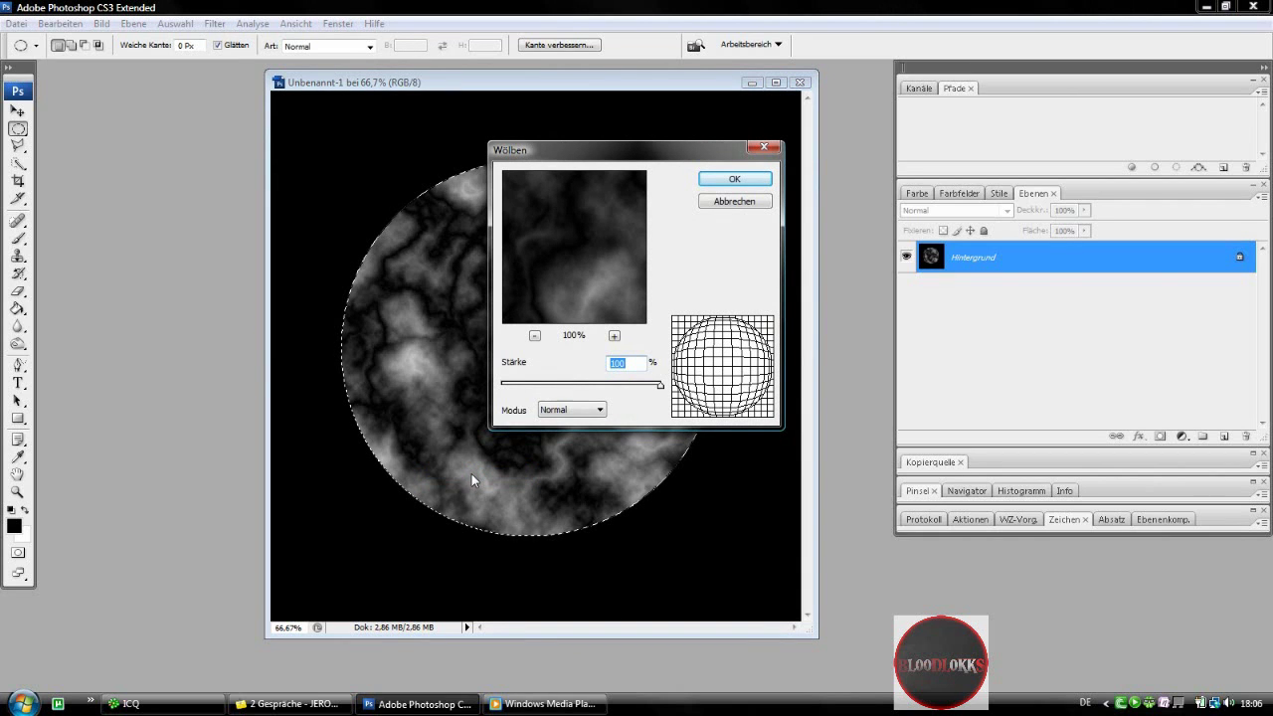
left_click(718, 179)
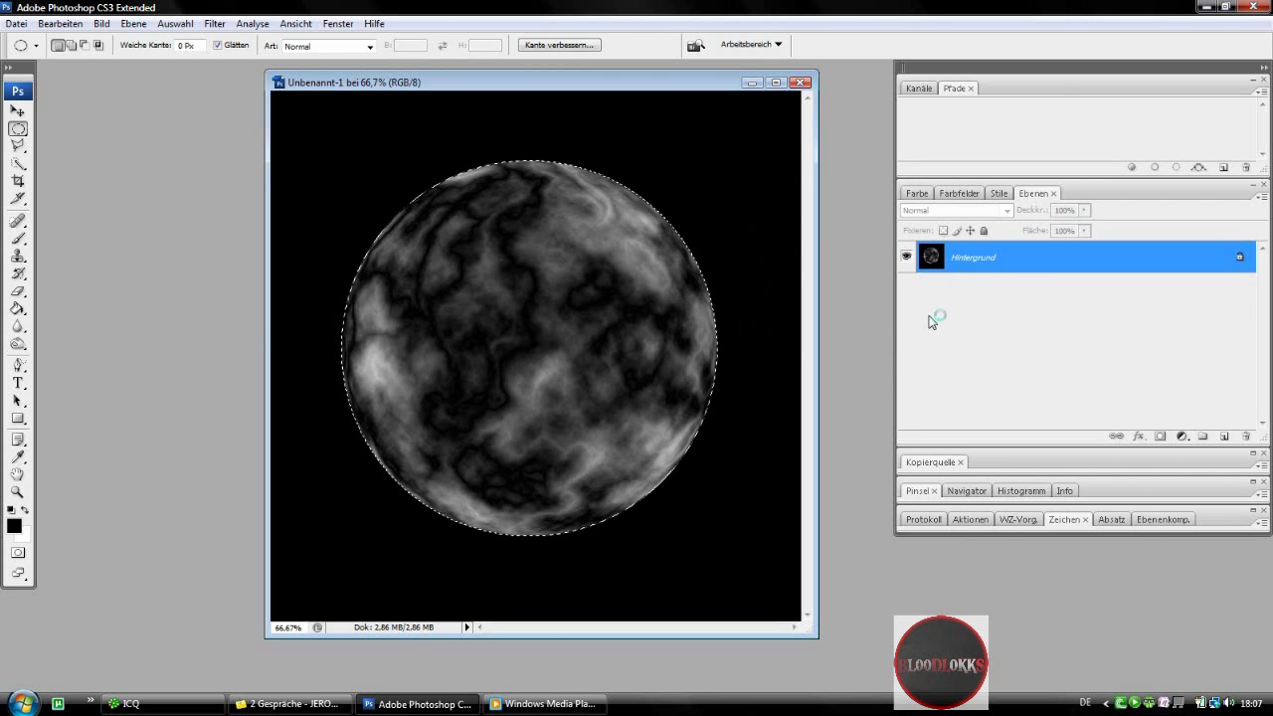
left_click(251, 23)
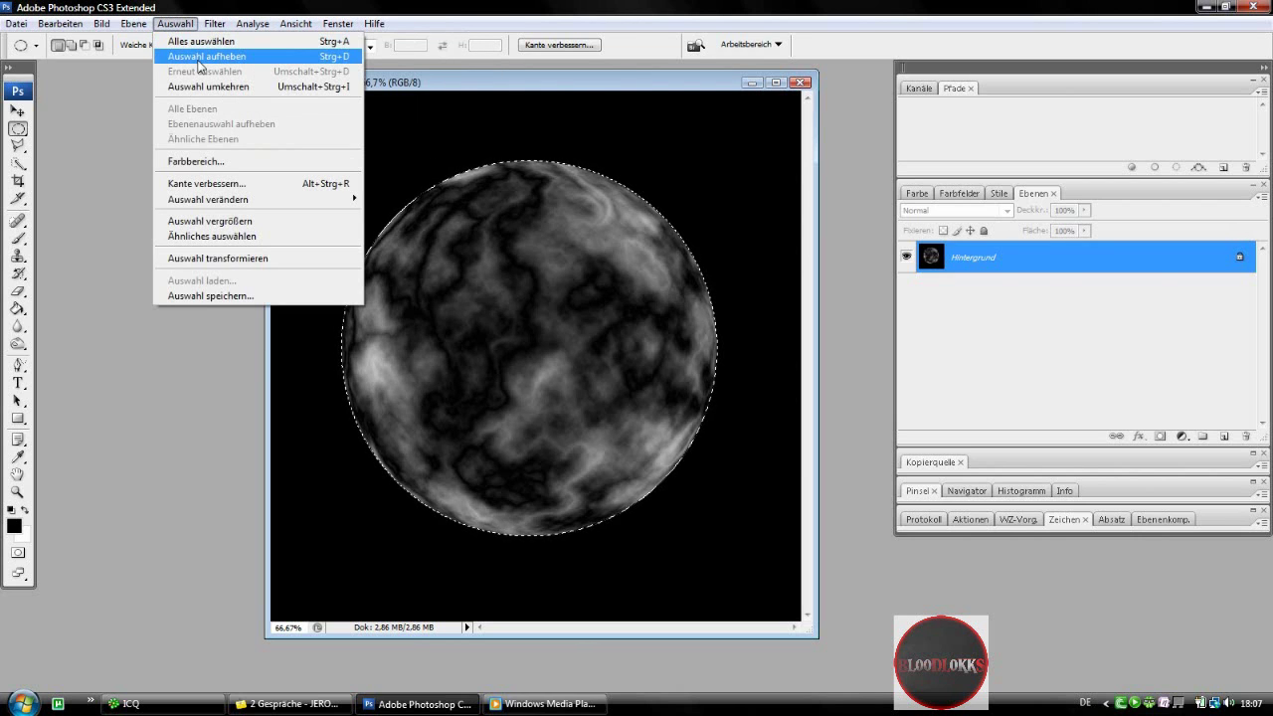
Invert the selection and apply a Zoom radial blur, strength 38, Very Good quality
left_click(215, 87)
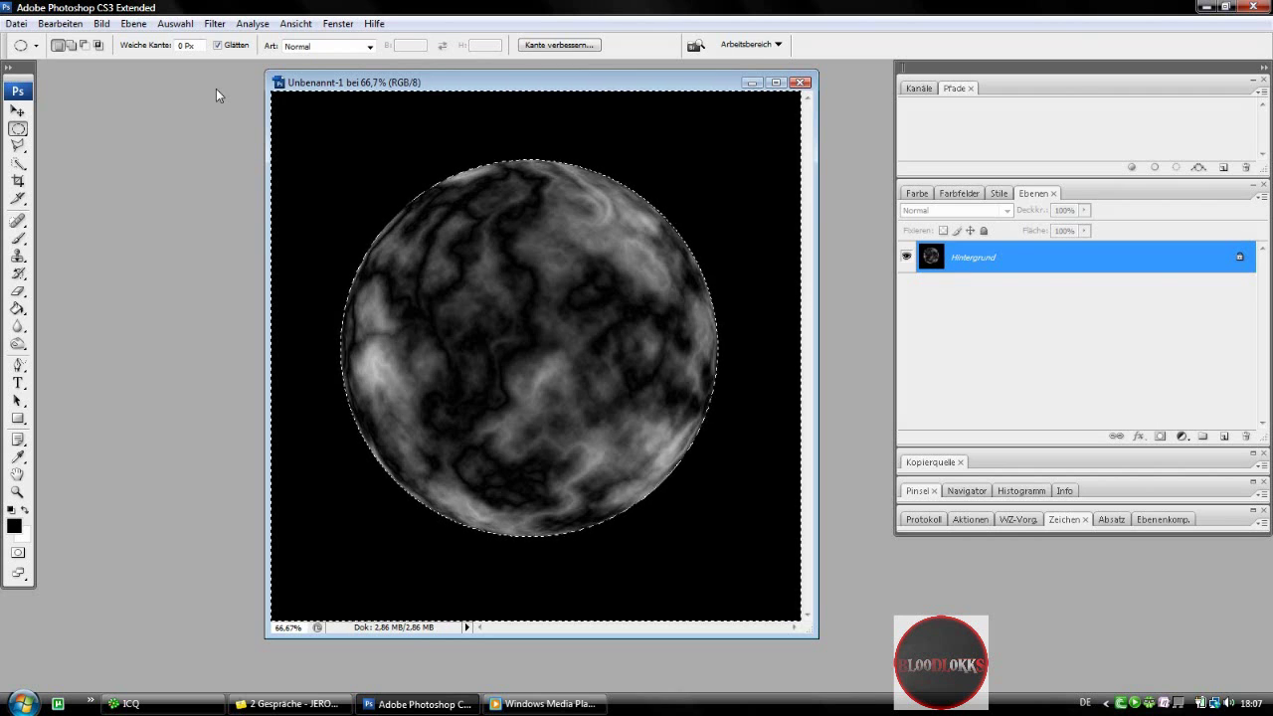
left_click(215, 22)
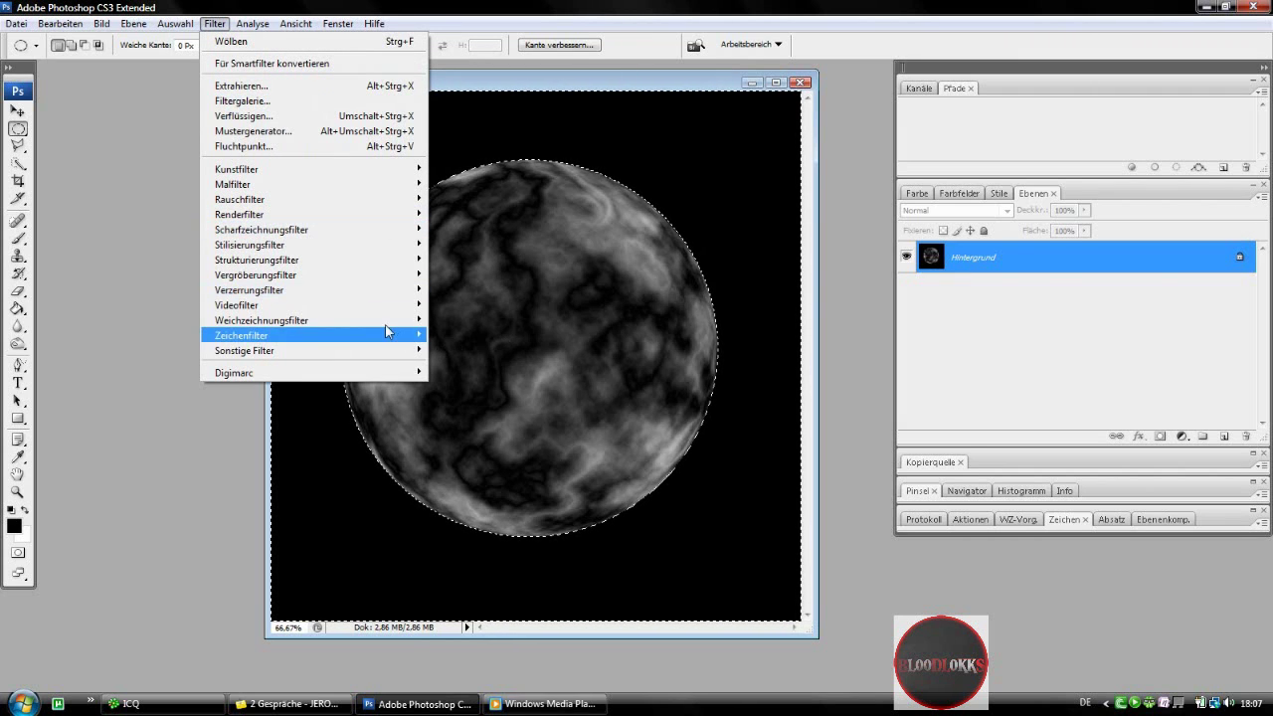
mouse_move(262, 320)
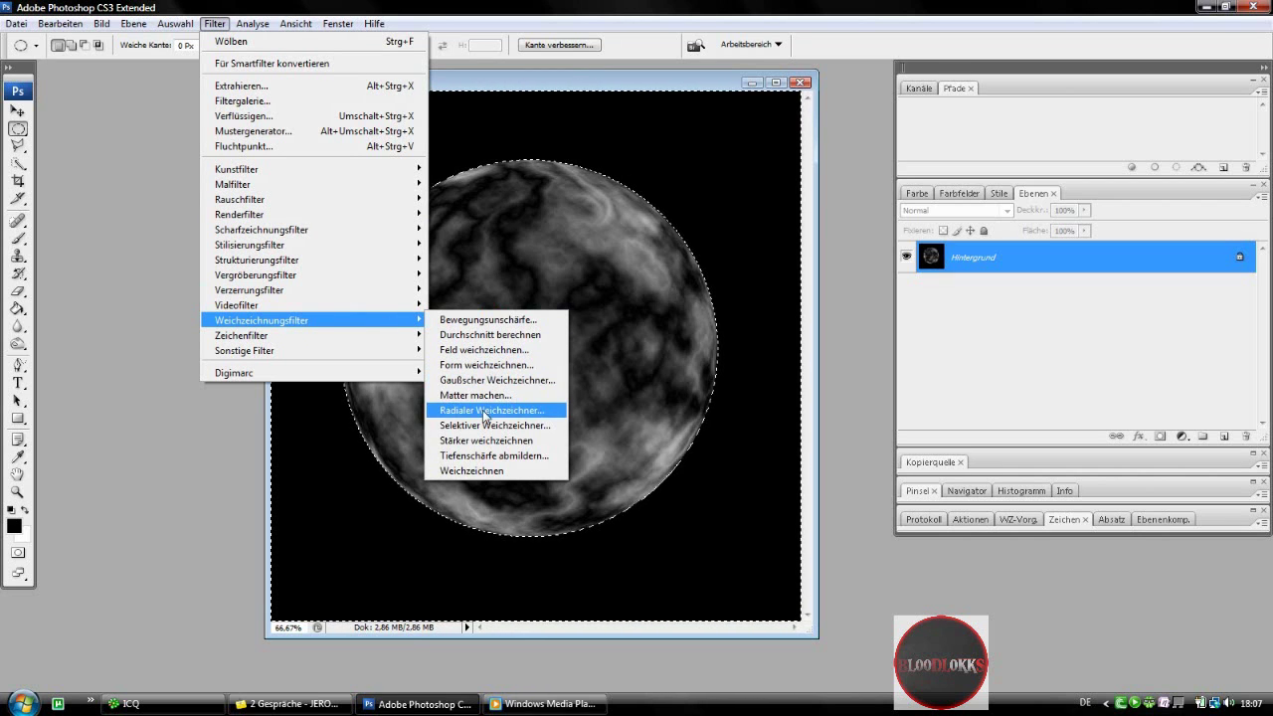
left_click(447, 410)
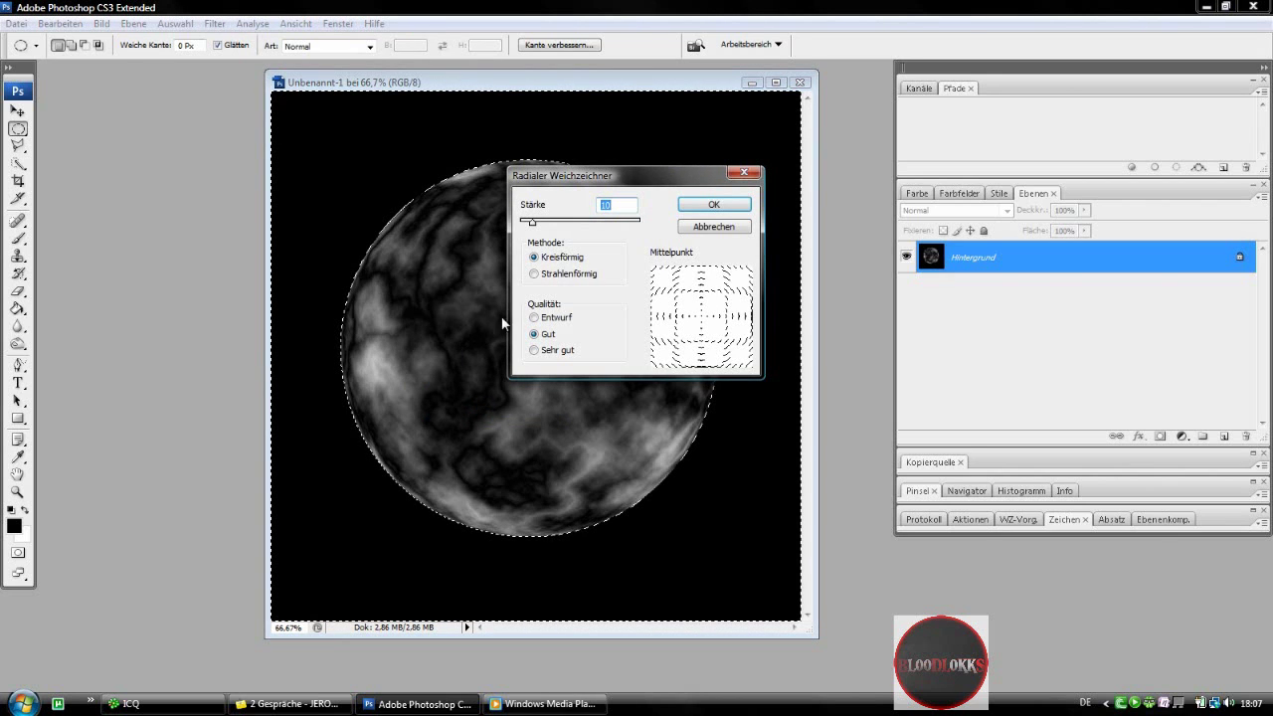
left_click_drag(534, 224, 566, 227)
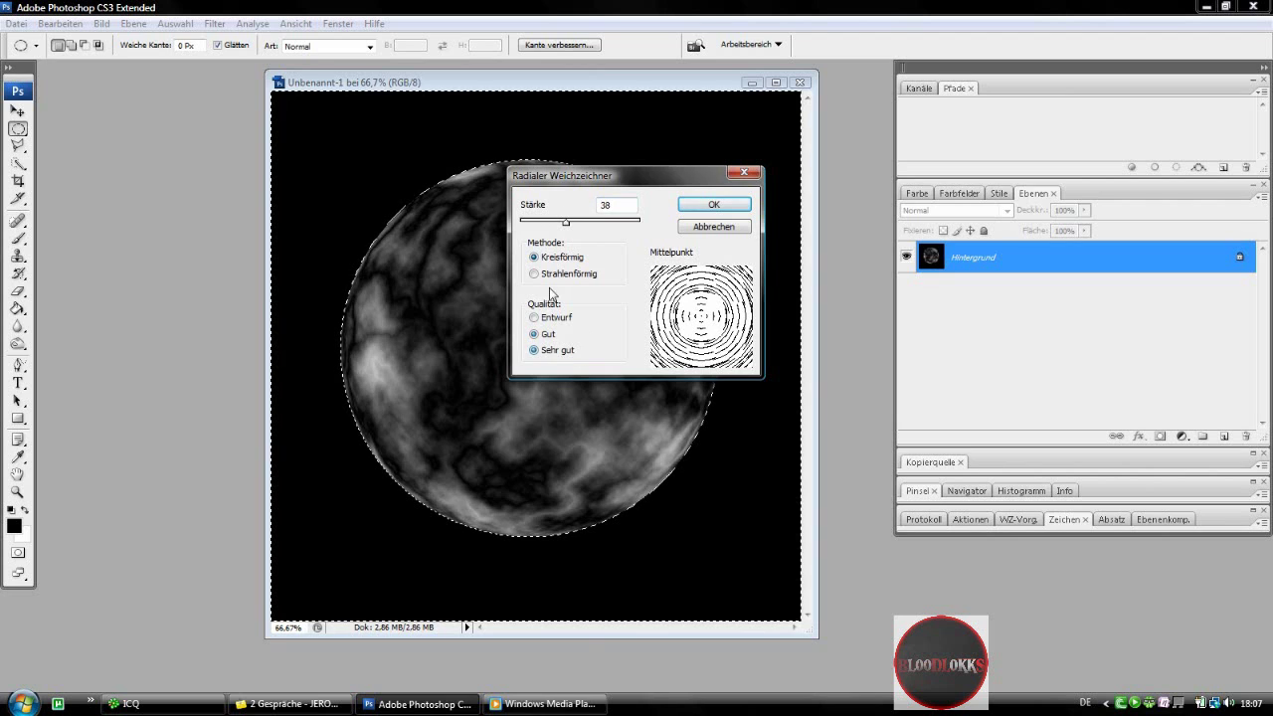
left_click(539, 274)
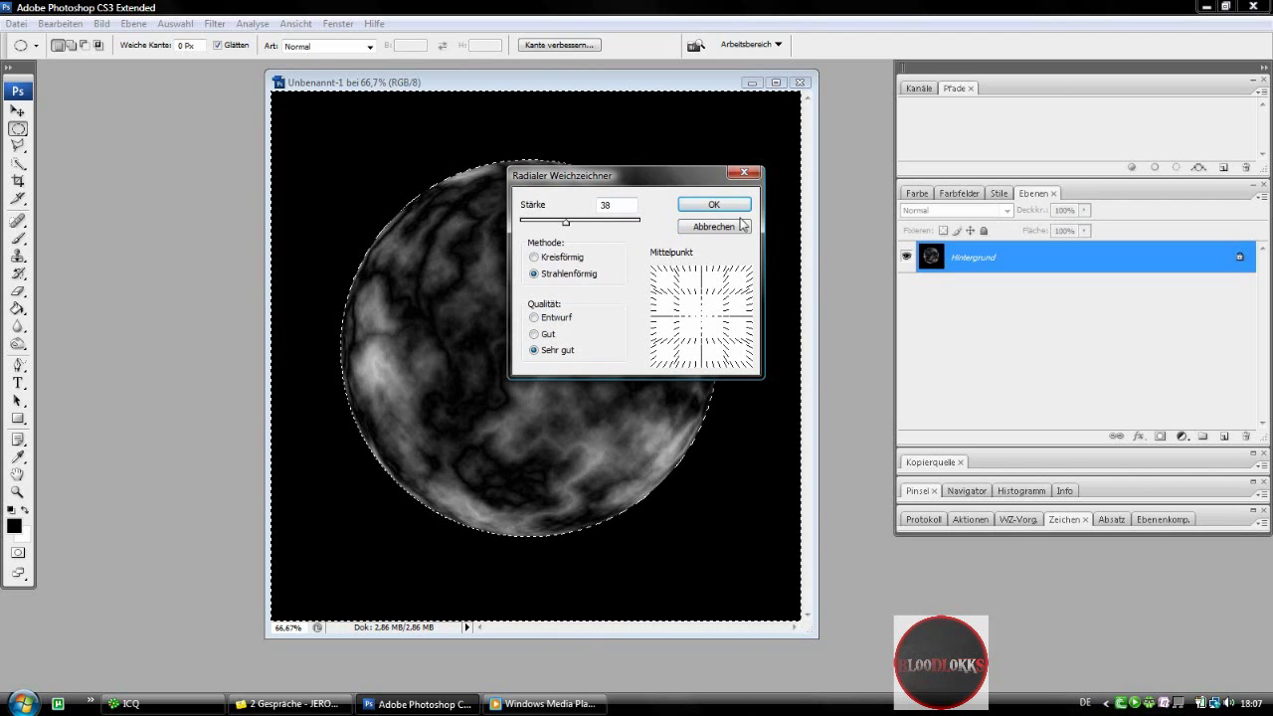
left_click(718, 204)
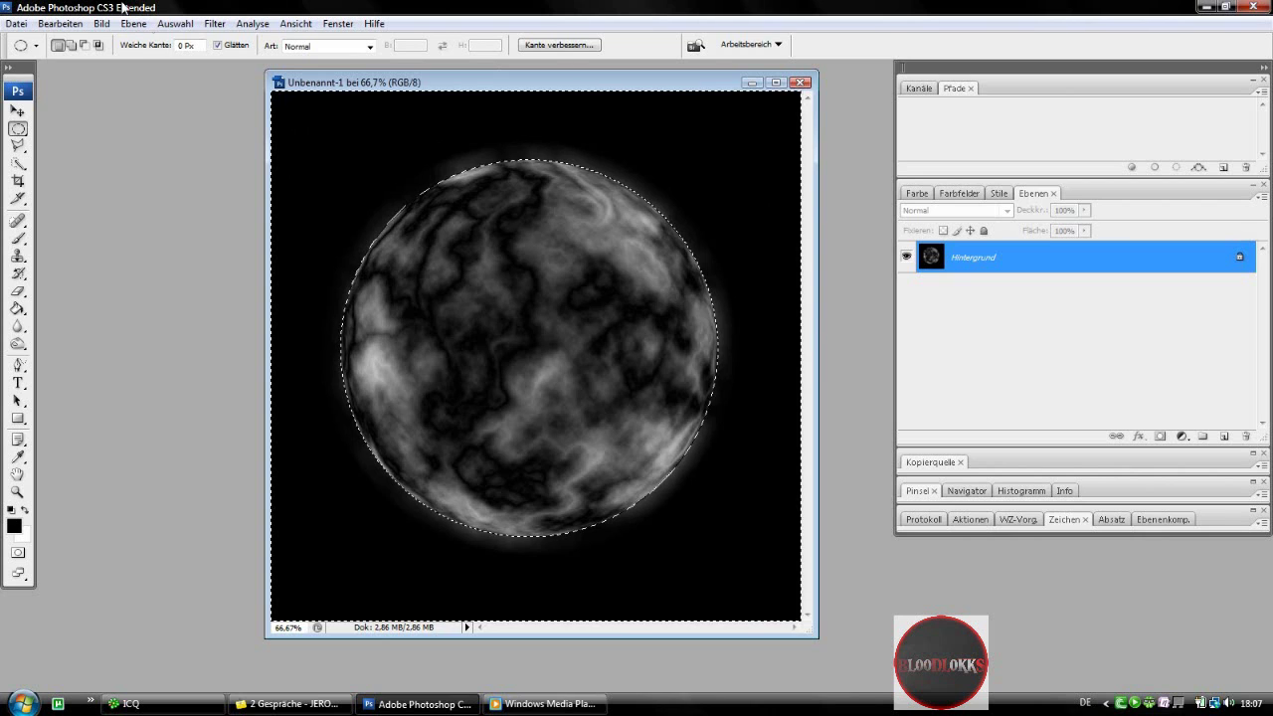
left_click(175, 23)
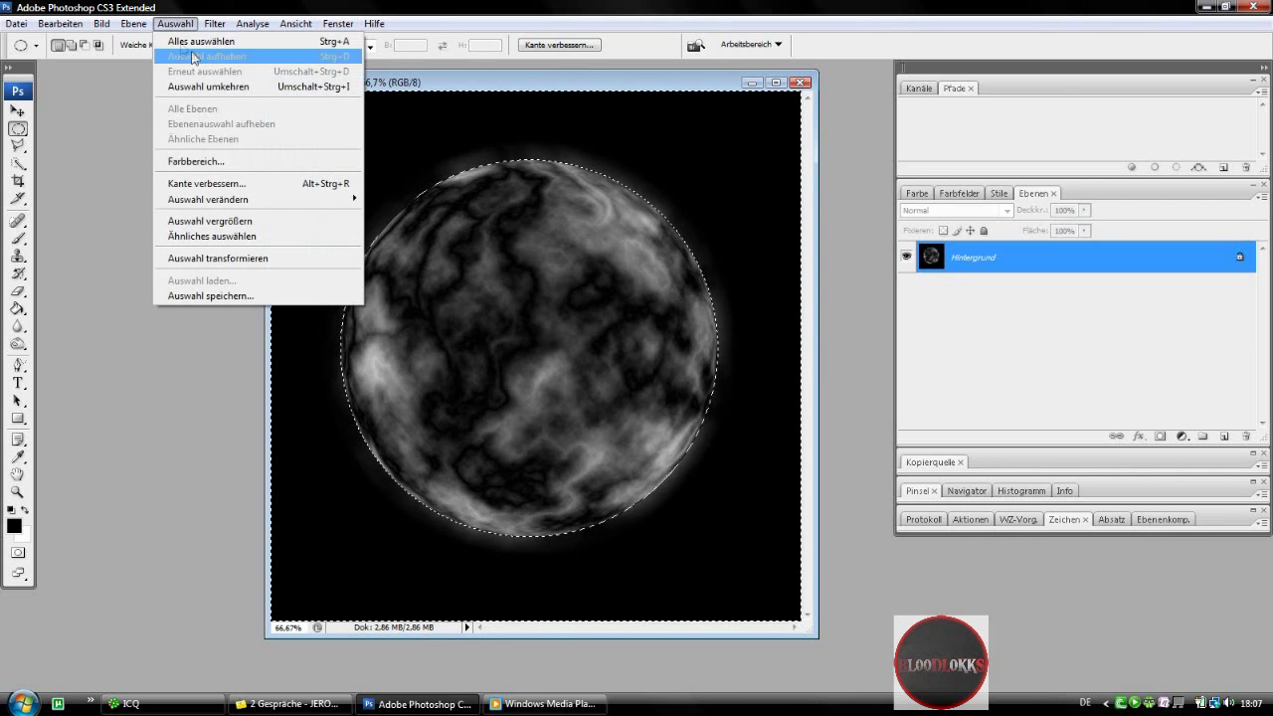
mouse_move(215, 22)
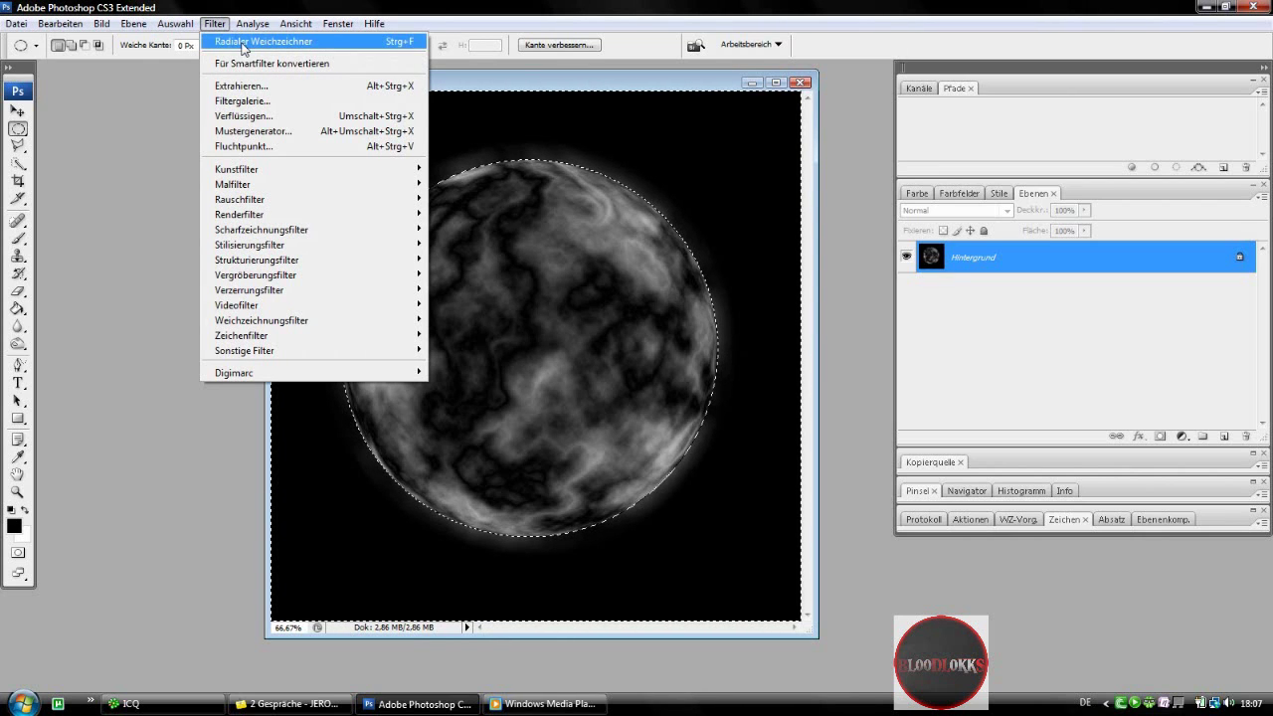
Reapply the Radial Blur once more to widen and brighten the halo
left_click(240, 45)
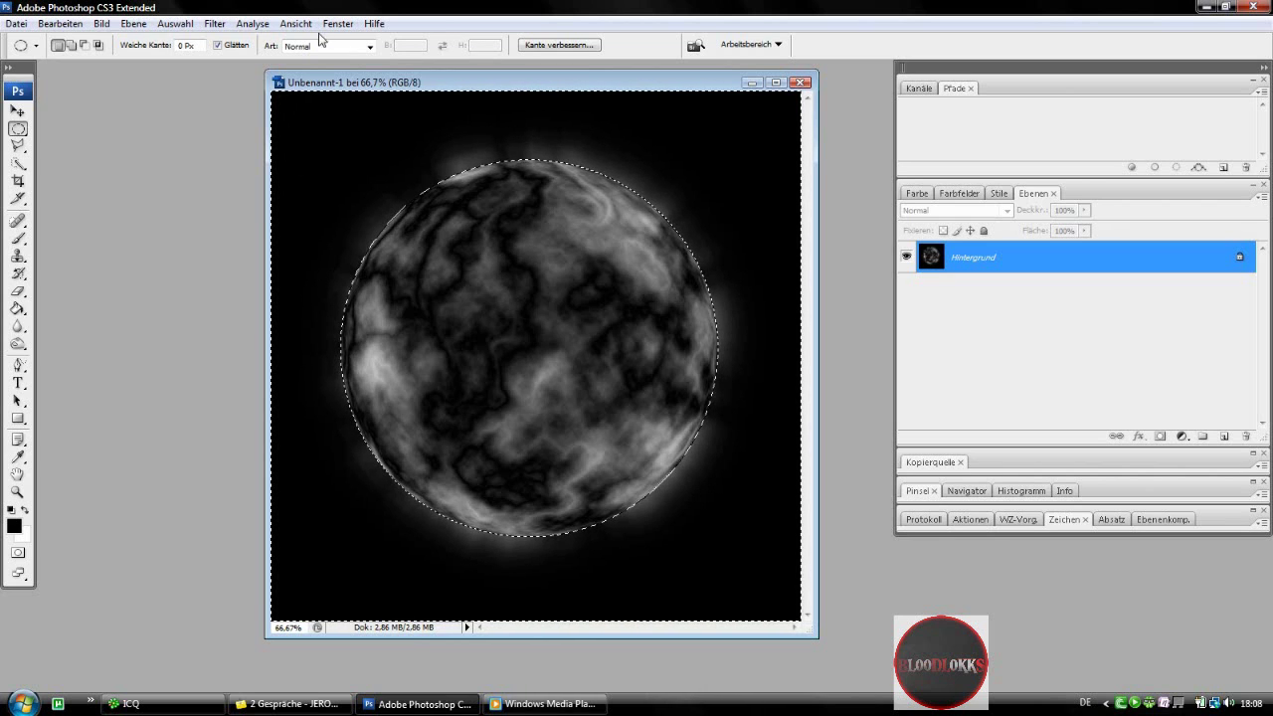
left_click(214, 23)
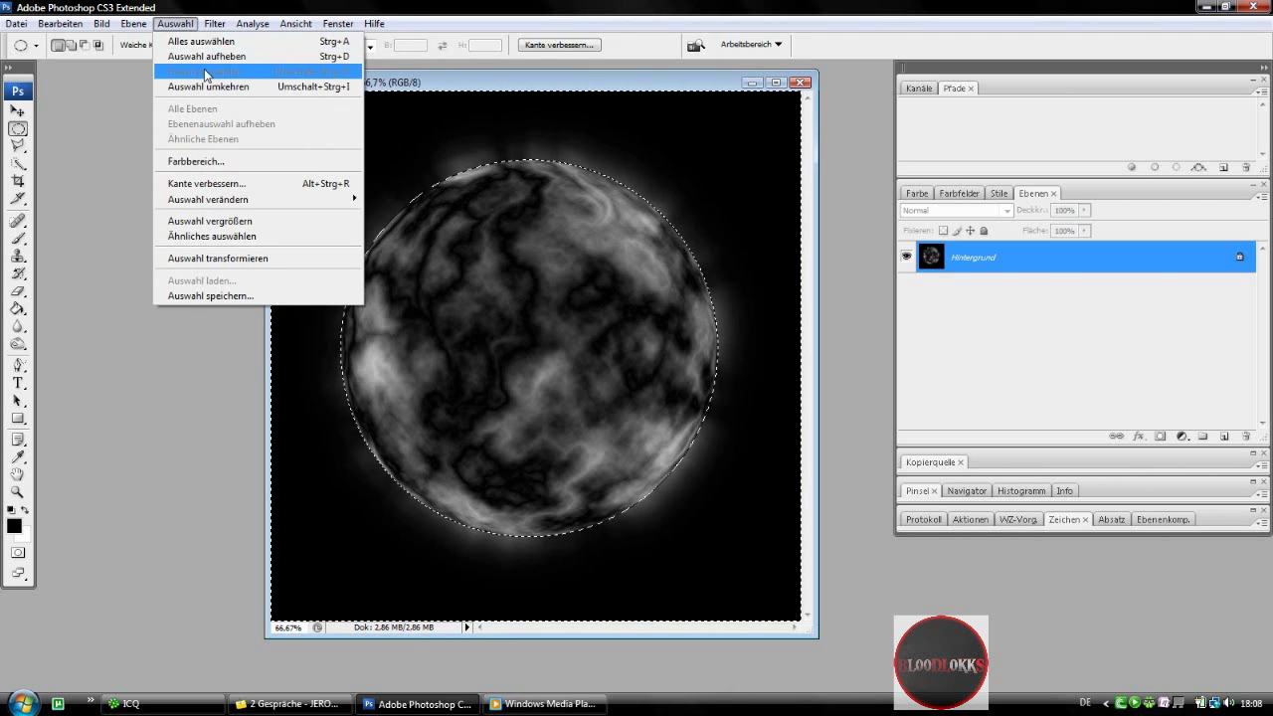
Deselect, maximize the document window, and zoom to 200% then back to 100%
left_click(207, 56)
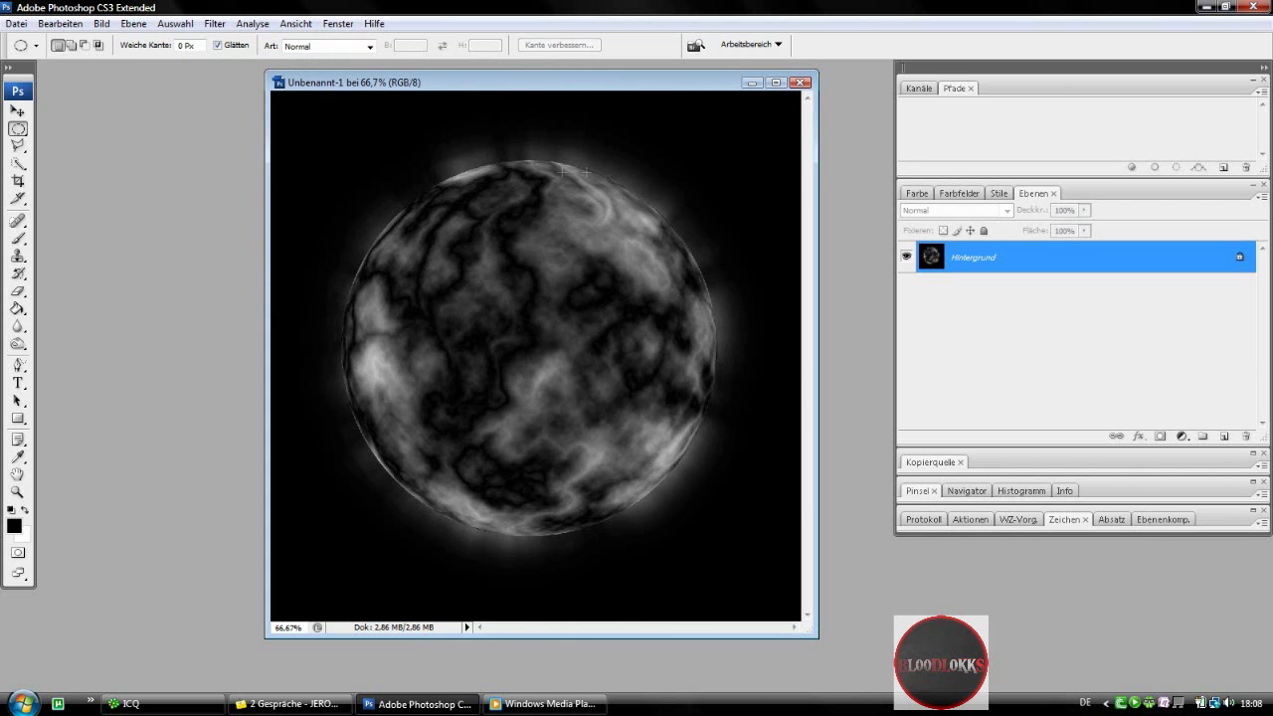
left_click(776, 82)
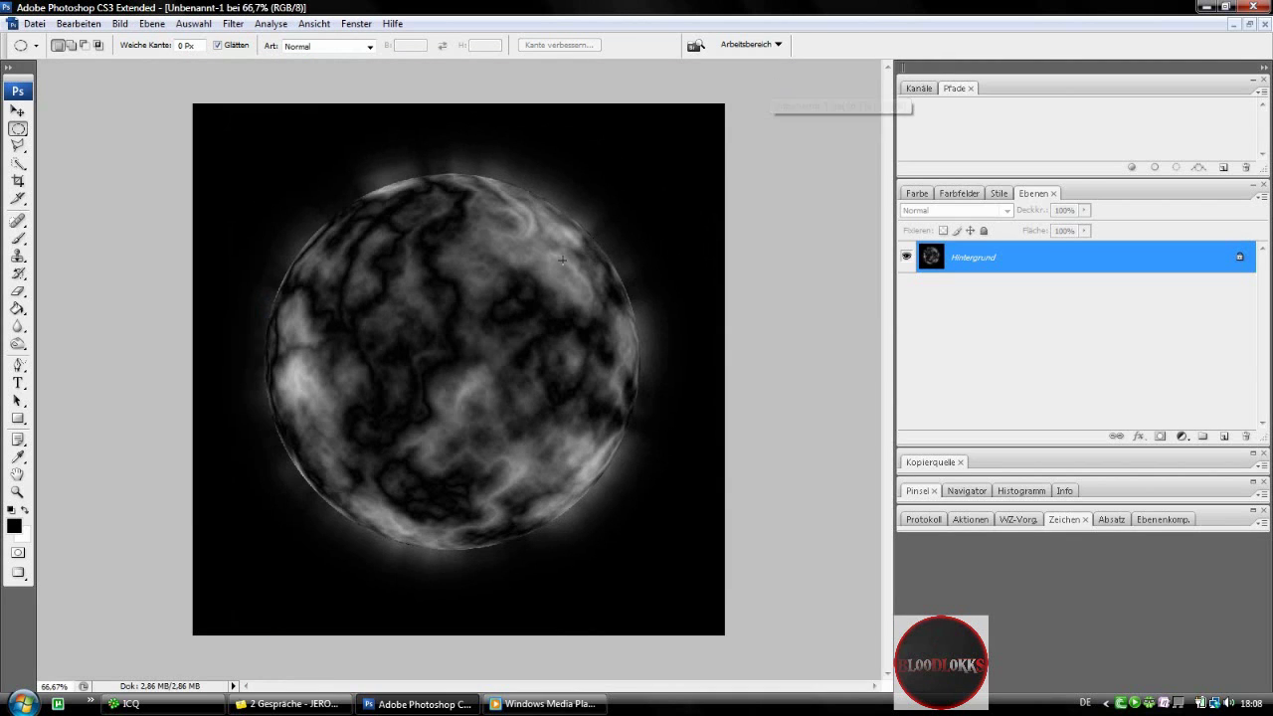
key("ctrl+plus")
key("ctrl+plus")
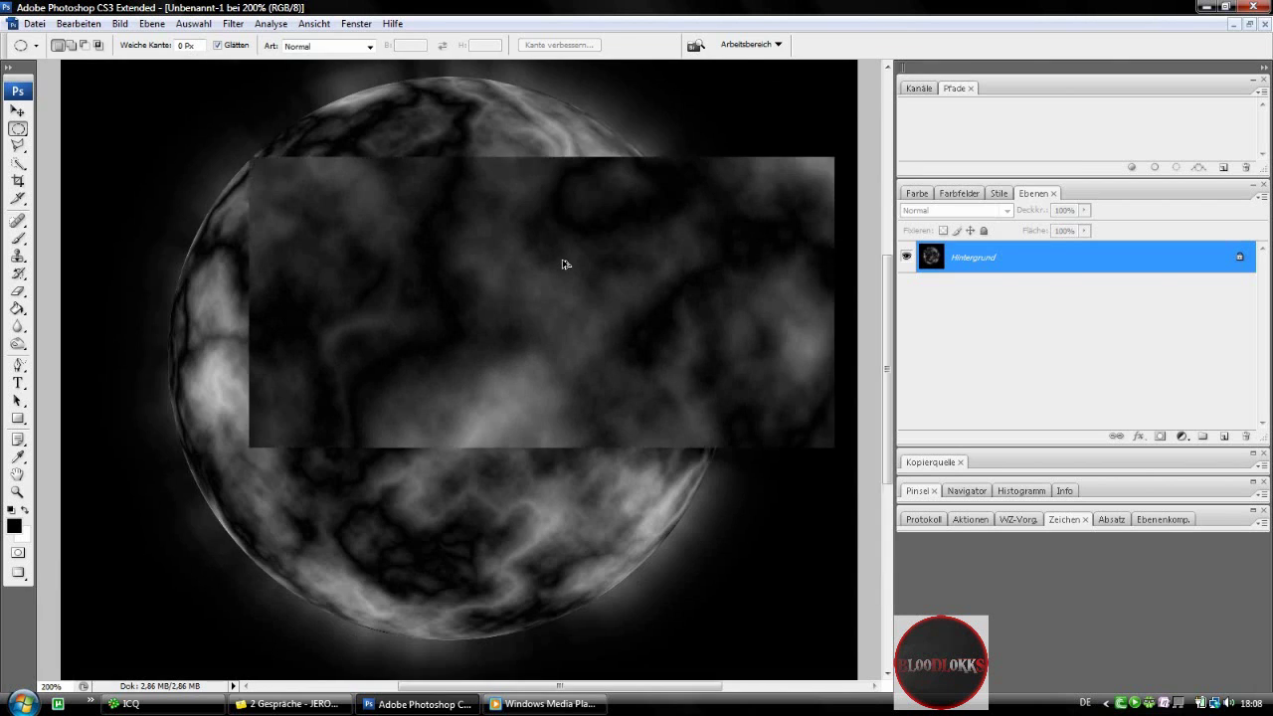
scroll(557, 260, "up", 1)
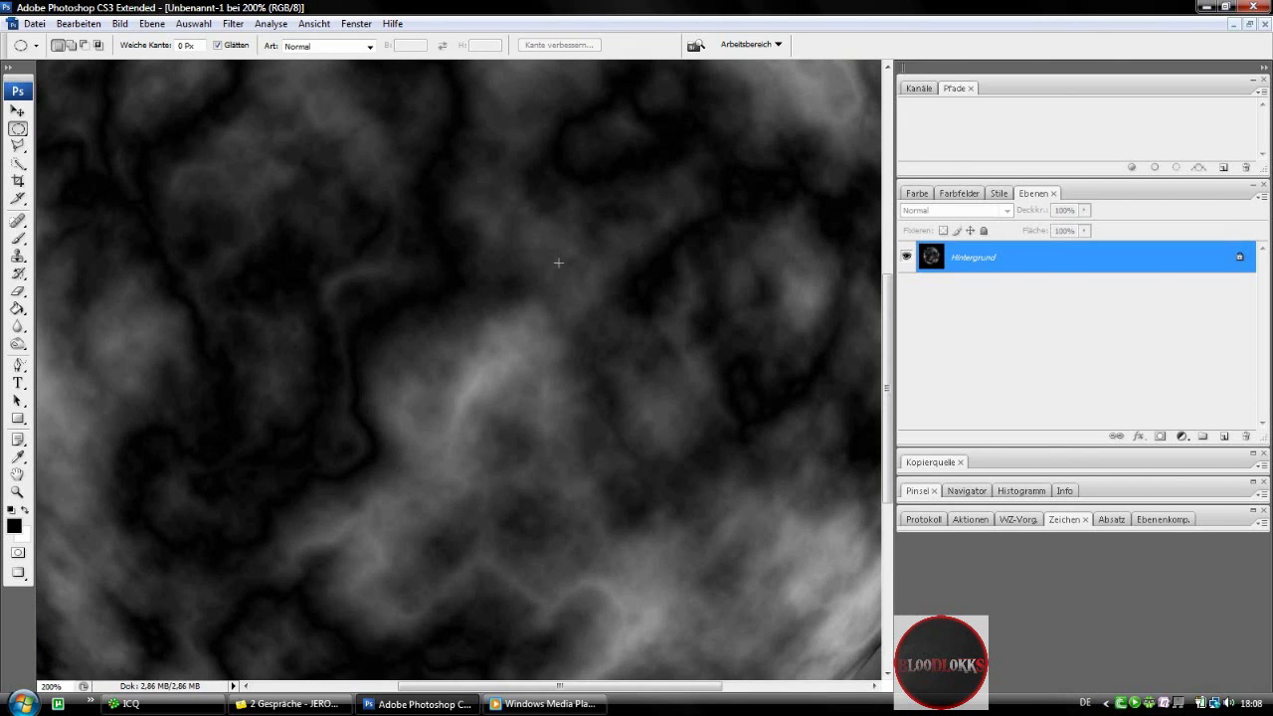
key("ctrl+minus")
scroll(584, 263, "up", 2)
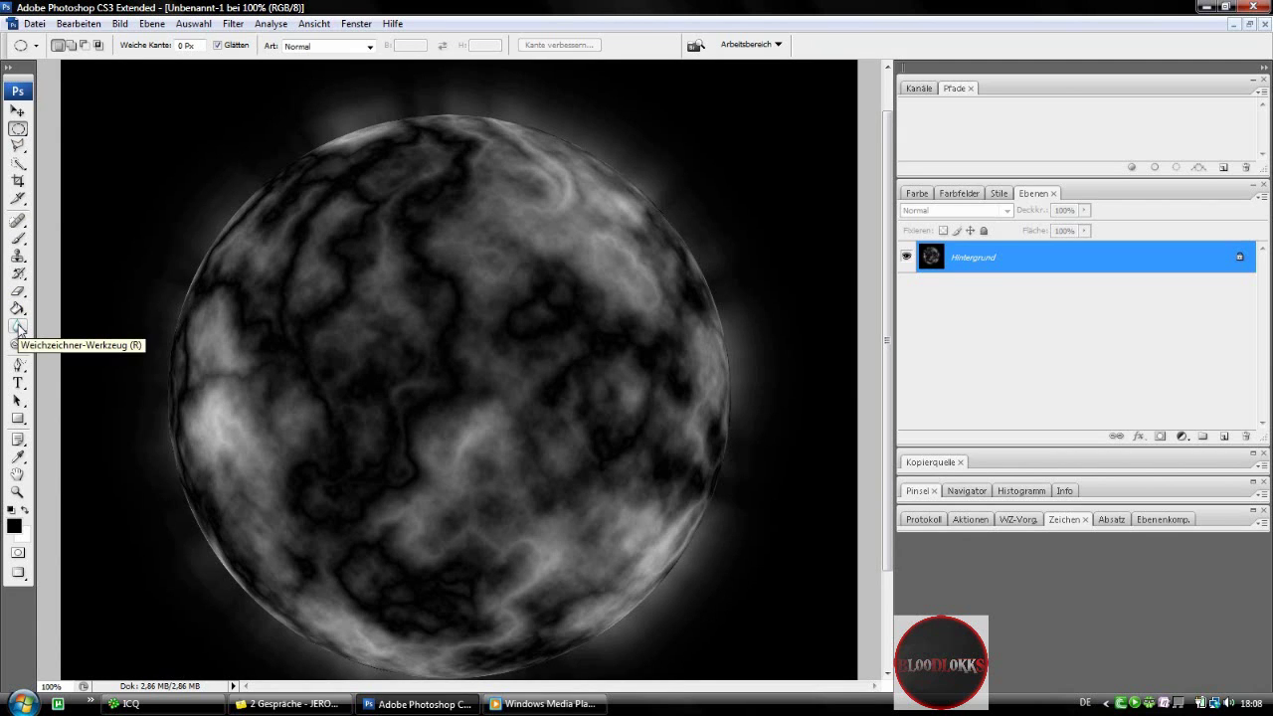
Blur the planet's left rim from top to bottom with a 108 px soft Blur brush
left_click(18, 328)
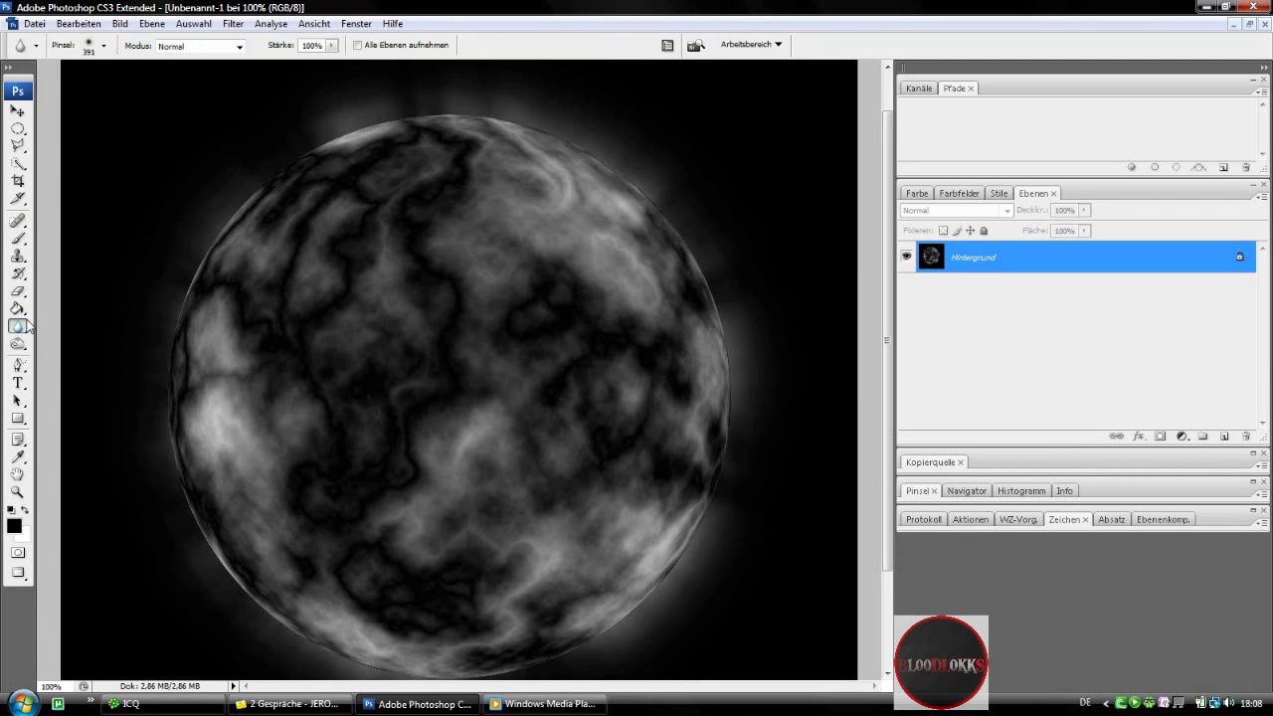
right_click(376, 112)
left_click_drag(521, 139, 474, 139)
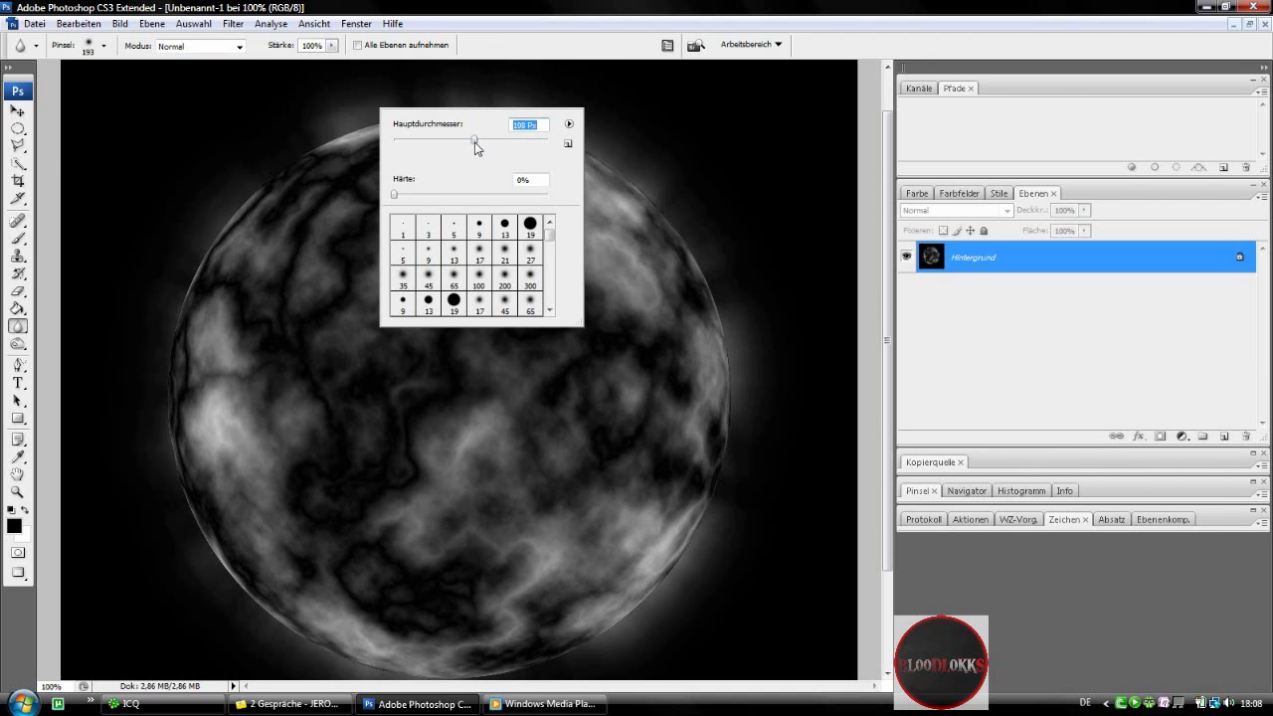
key("Return")
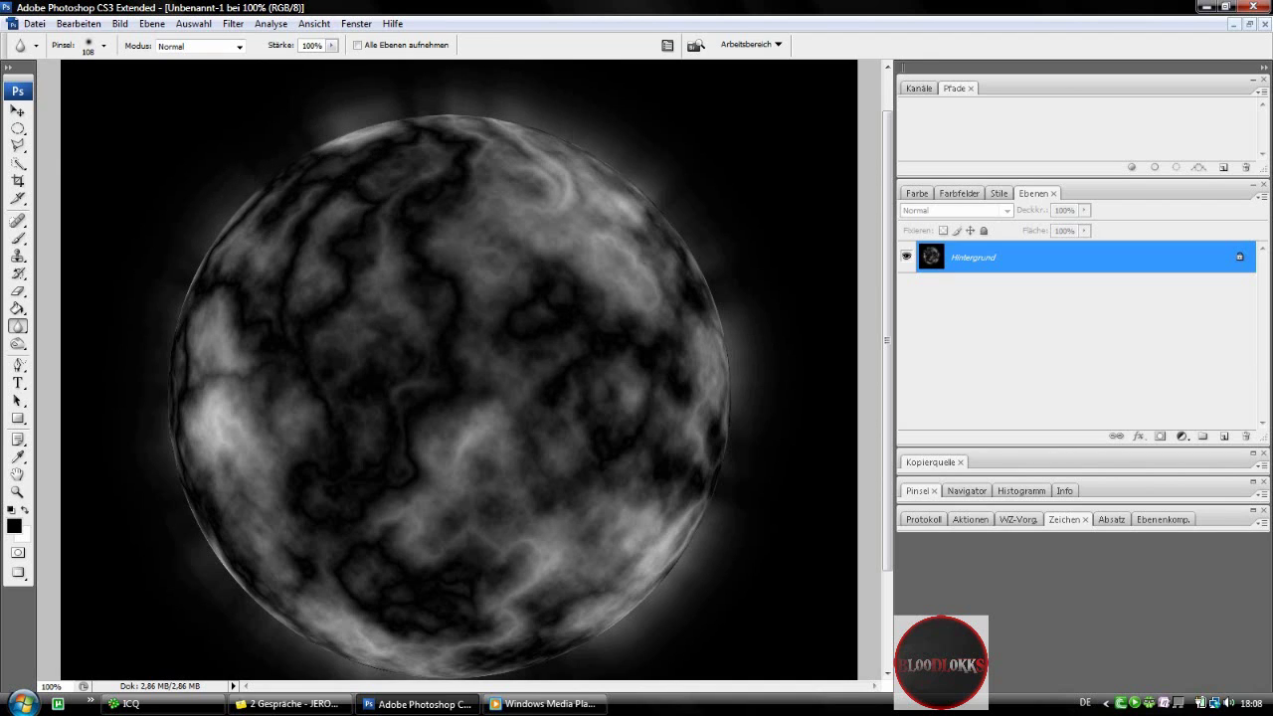
mouse_move(187, 239)
left_mouse_down()
mouse_move(162, 398)
mouse_move(208, 558)
mouse_move(354, 640)
mouse_move(474, 655)
mouse_move(555, 620)
mouse_move(607, 645)
mouse_move(691, 545)
mouse_move(745, 365)
mouse_move(710, 250)
mouse_move(568, 129)
mouse_move(616, 170)
left_mouse_up()
scroll(106, 275, "down", 2)
scroll(108, 275, "up", 1)
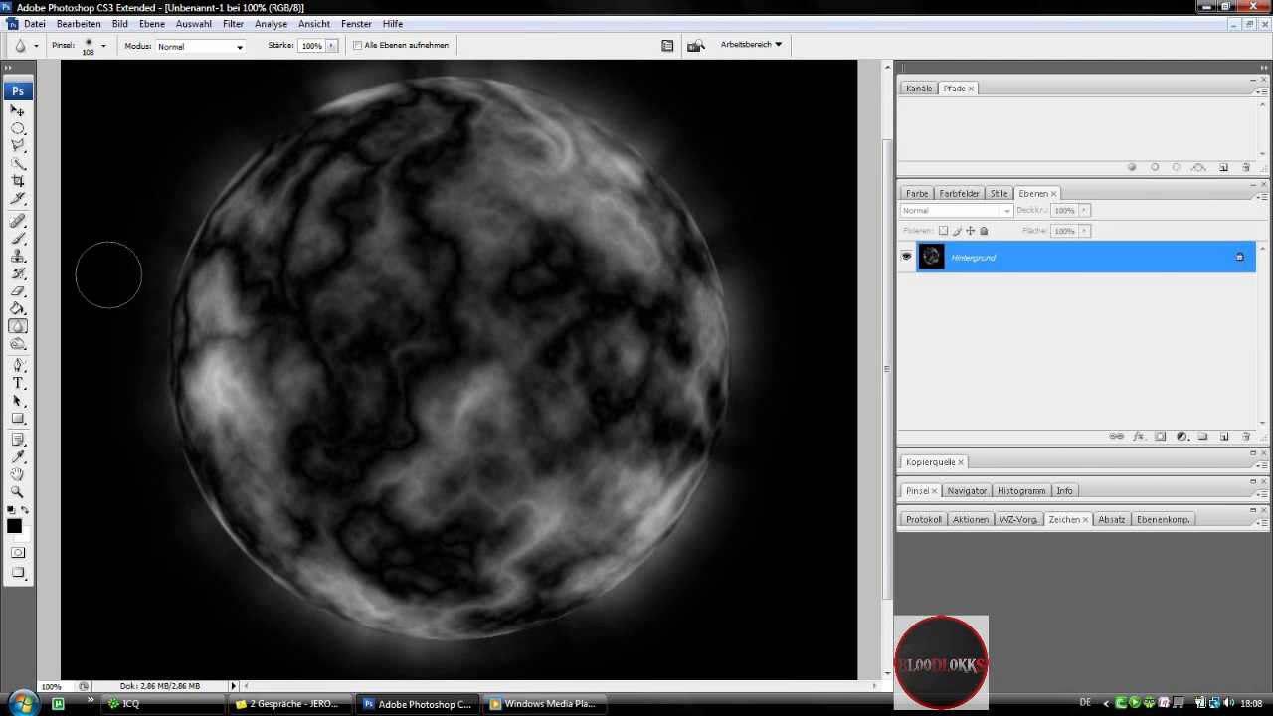
Switch to the Gradient tool and set the foreground colour to bright green #30ee0a
left_click(19, 309)
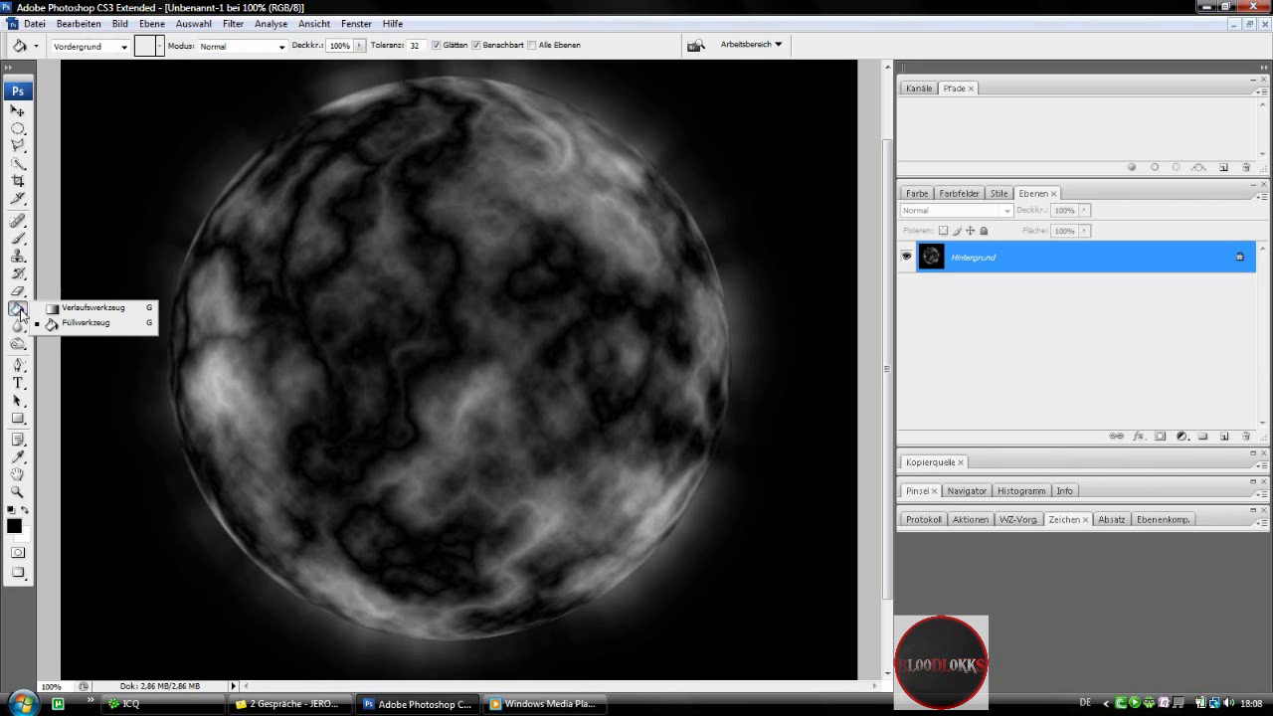
left_click(56, 308)
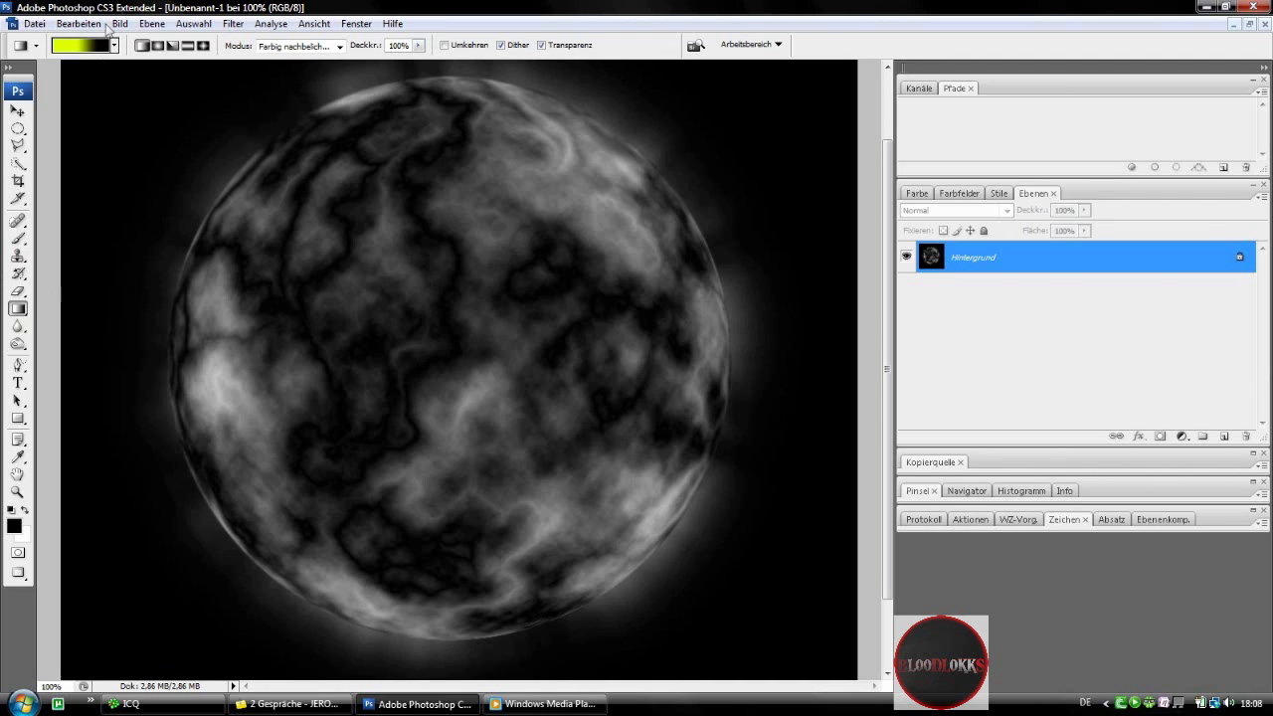
left_click(14, 526)
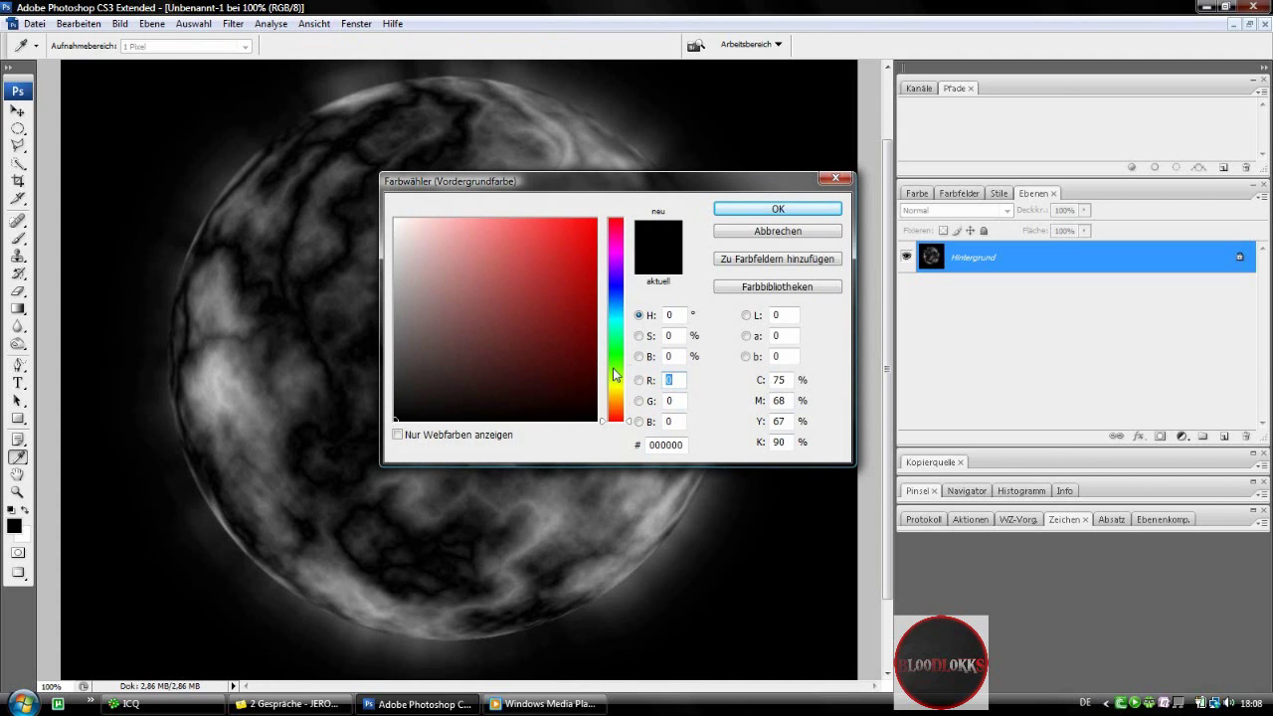
left_click_drag(614, 374, 619, 366)
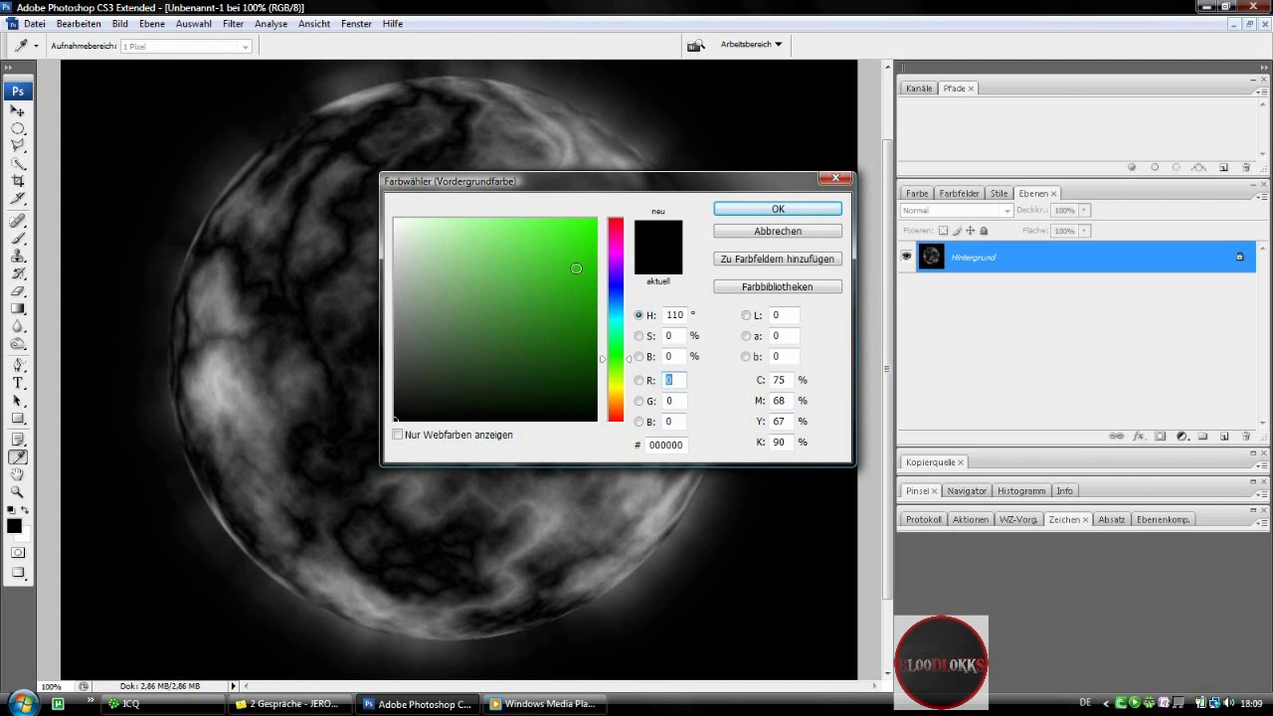
left_click_drag(576, 269, 588, 232)
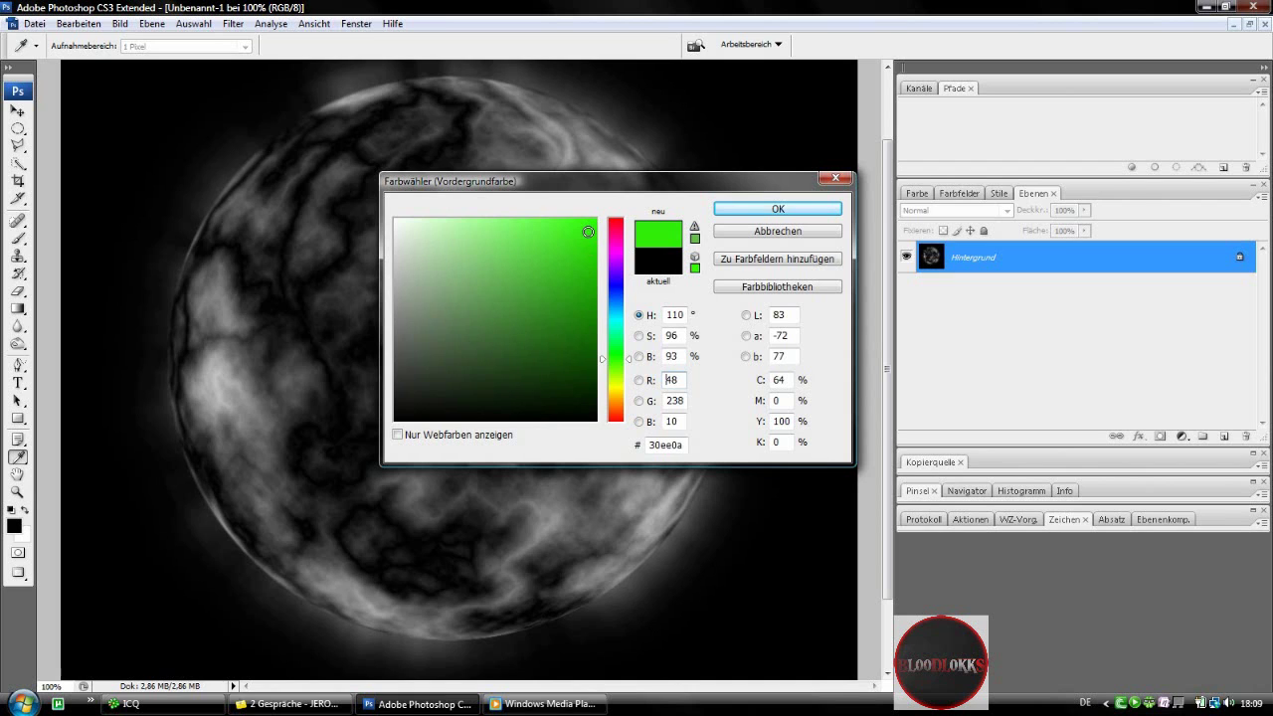
left_click(728, 211)
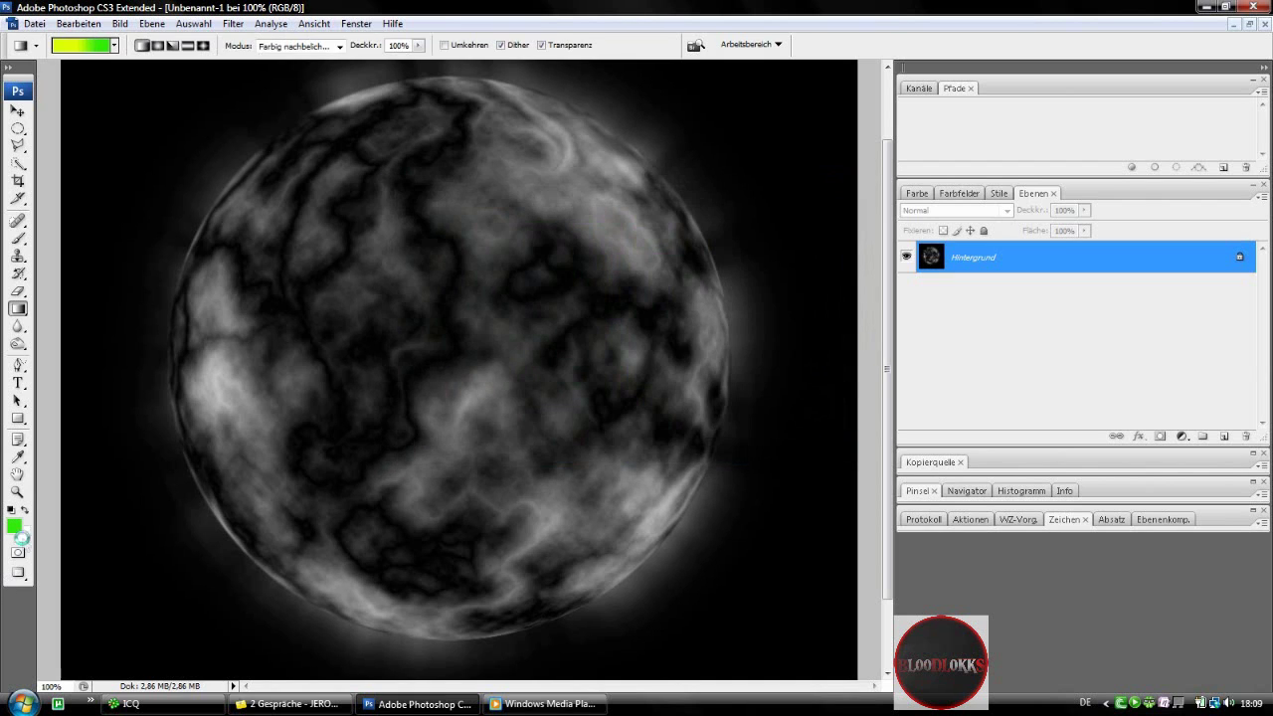
Set the background colour to bright yellow #eff707
left_click(22, 537)
left_click(618, 385)
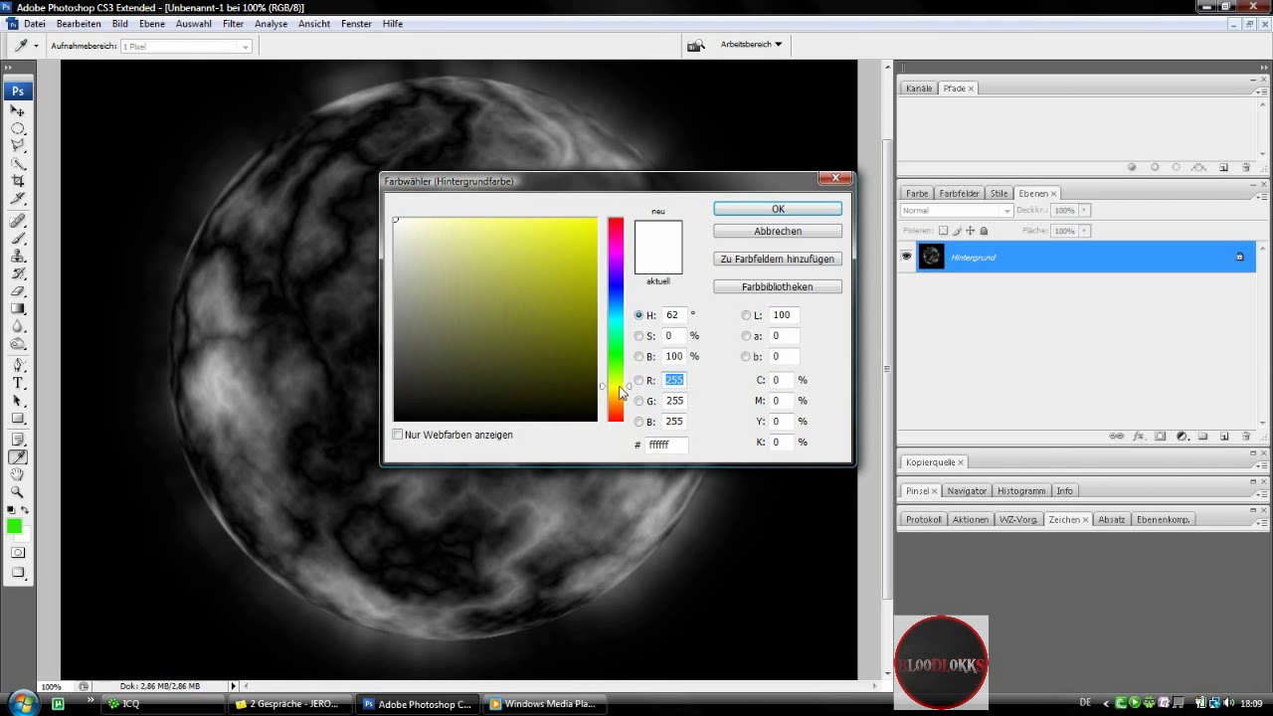
left_click_drag(590, 269, 591, 225)
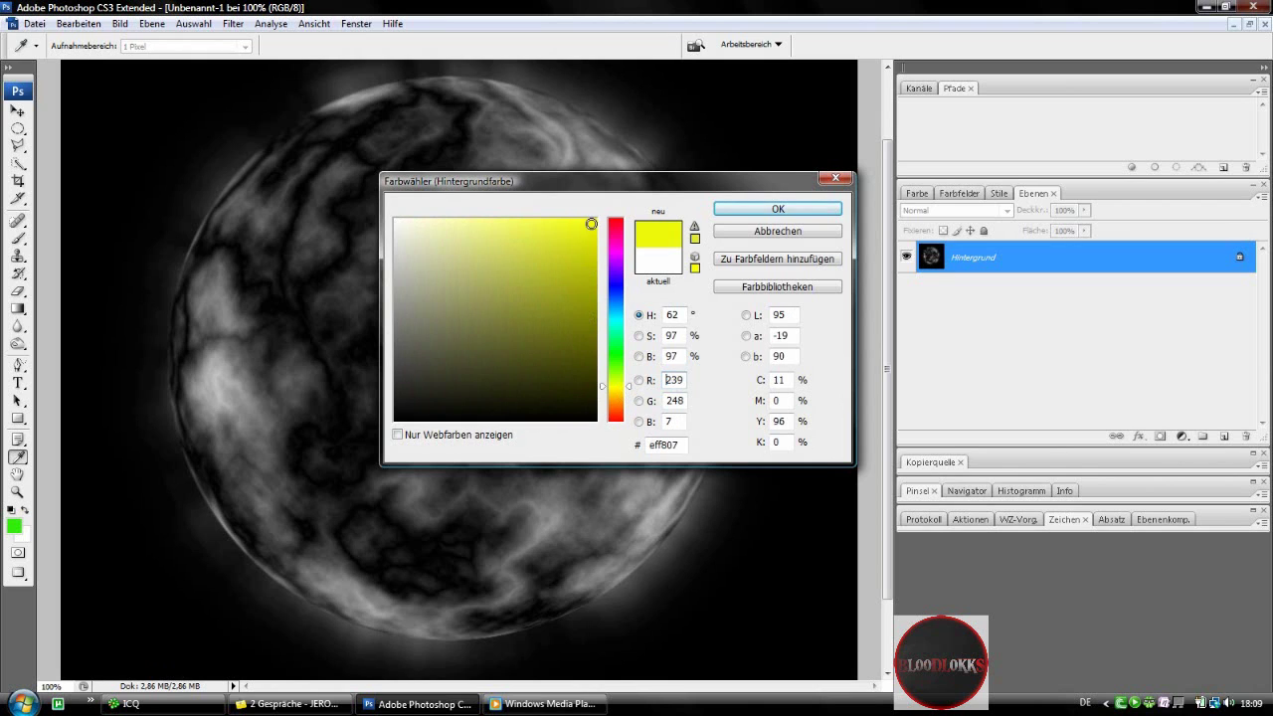
left_click(769, 211)
key("g")
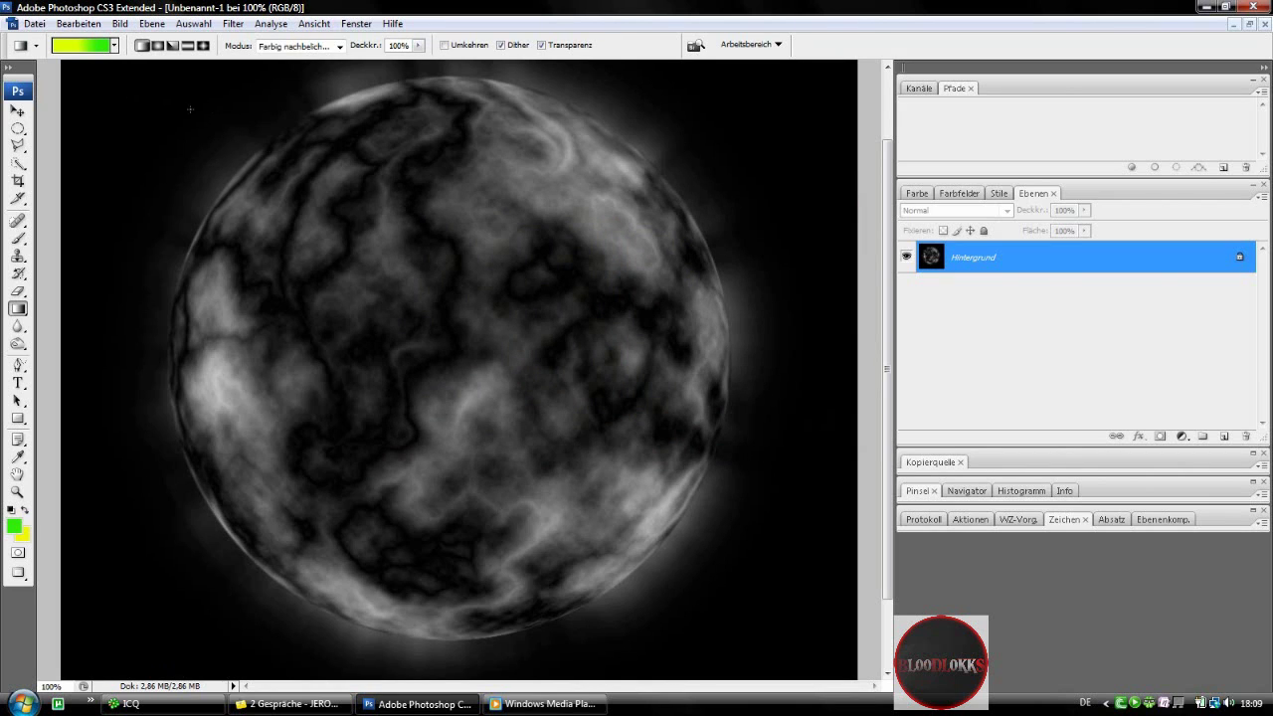
Burn the yellow-to-green gradient diagonally across the sphere in Farbig nachbelichten mode
left_click(295, 47)
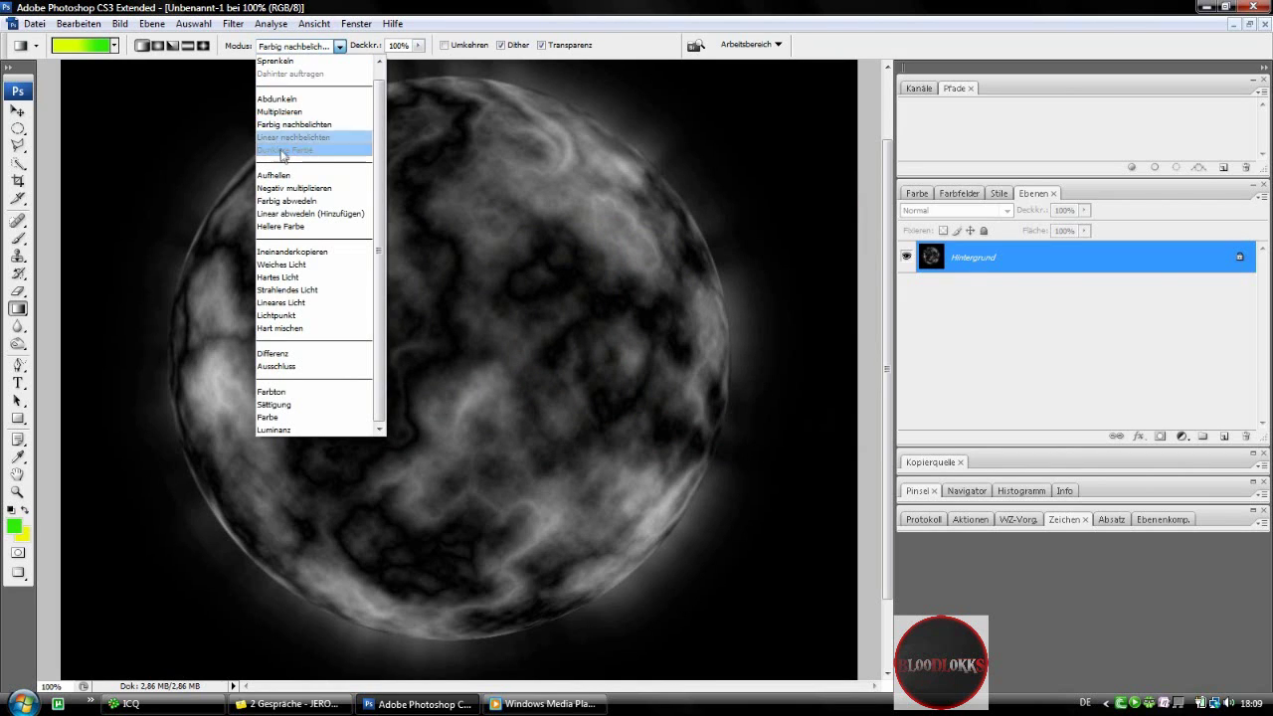
left_click(281, 125)
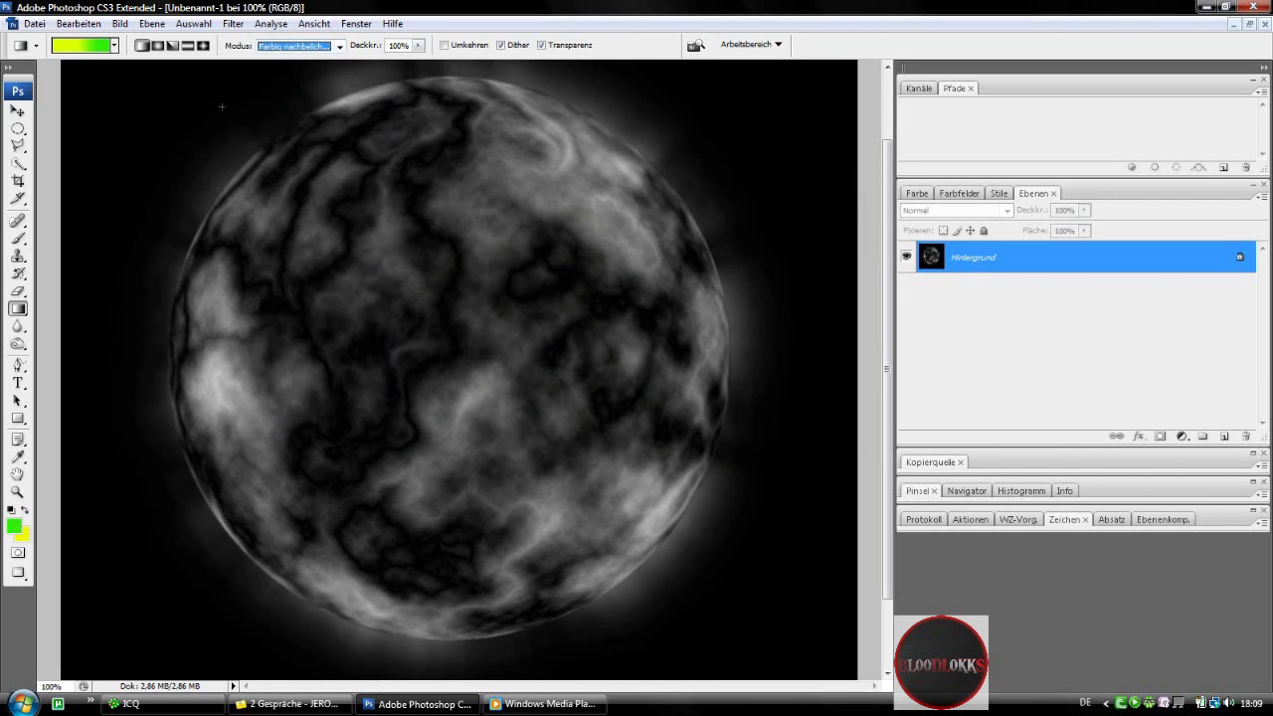
left_click(81, 47)
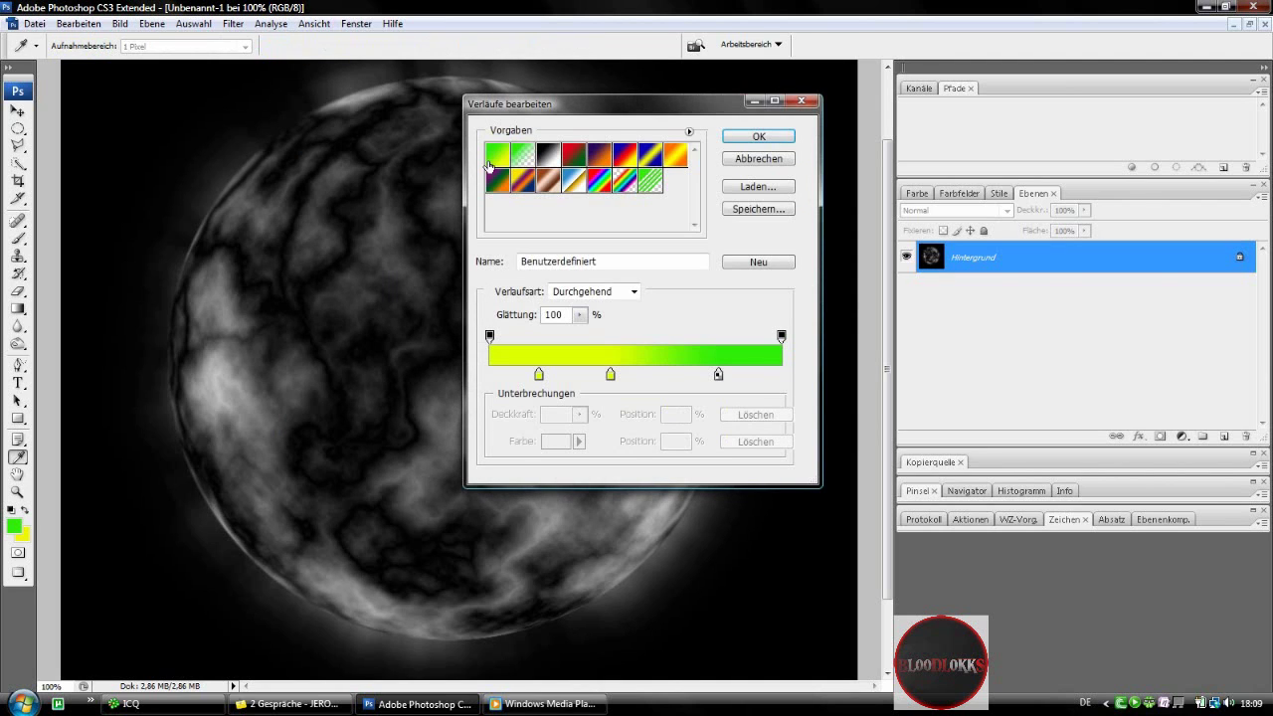
left_click(802, 100)
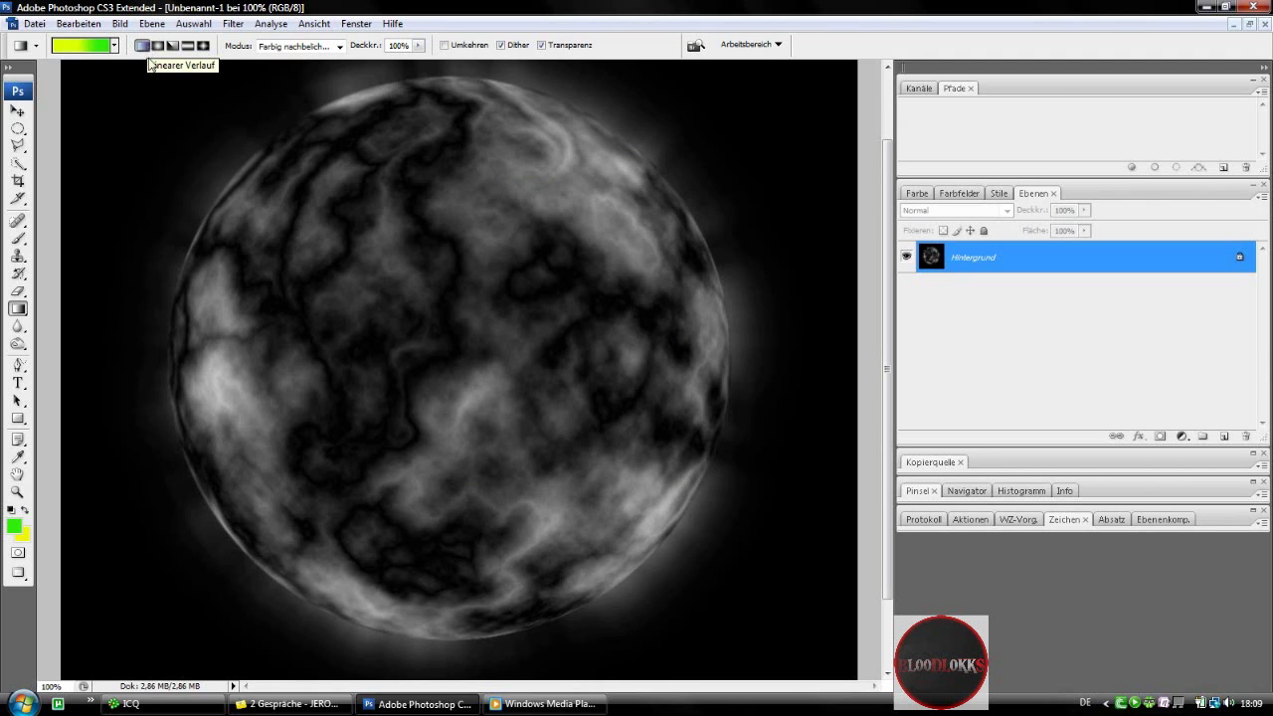
left_click_drag(147, 125, 753, 636)
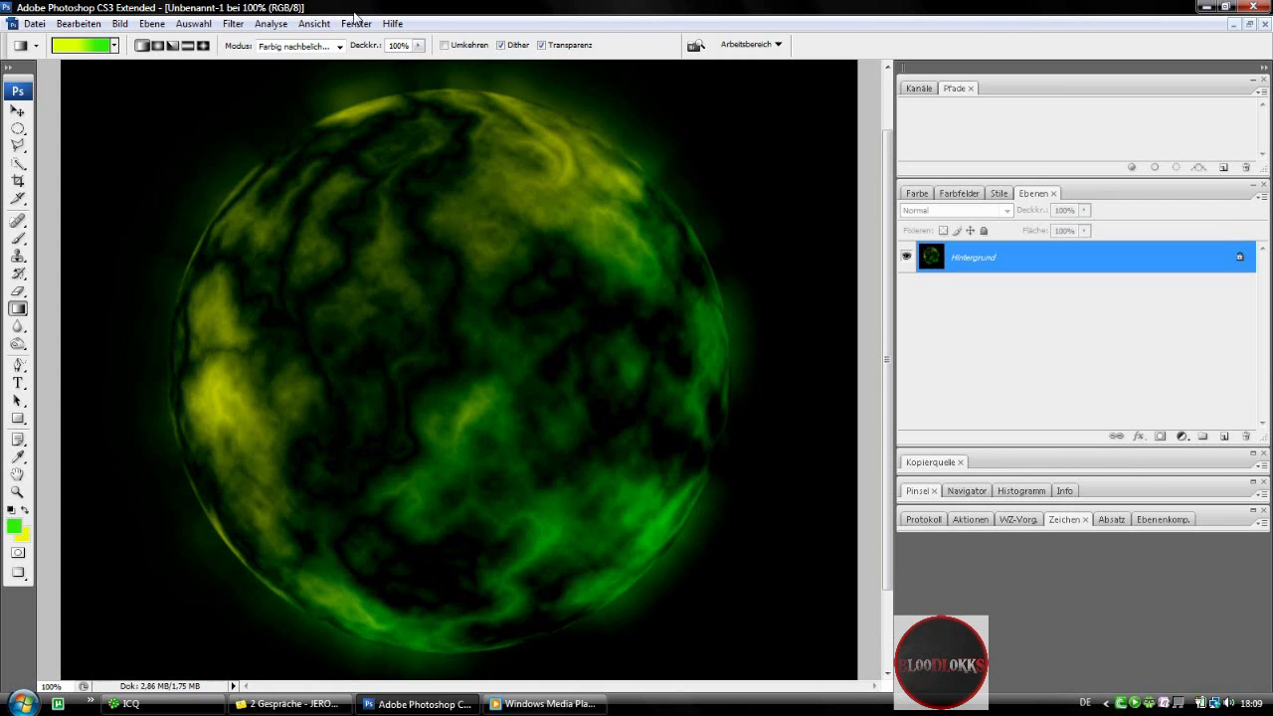
Open the Filter menu
left_click(232, 23)
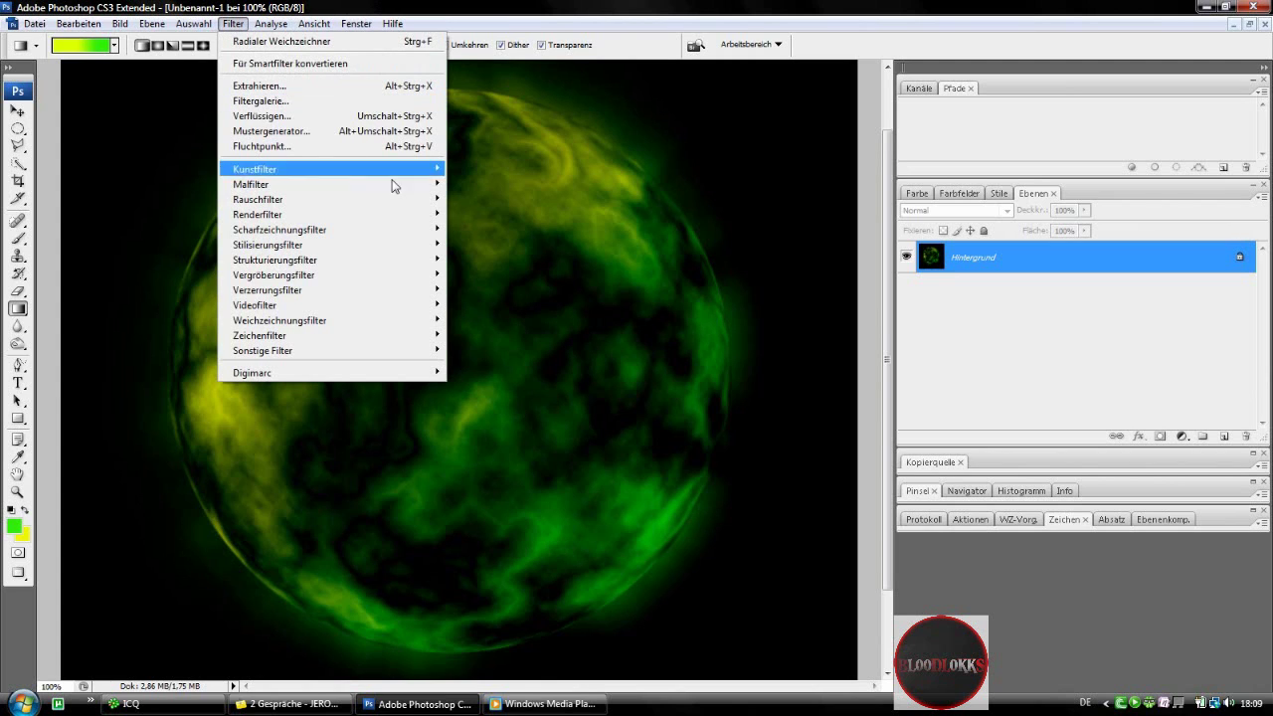
mouse_move(298, 169)
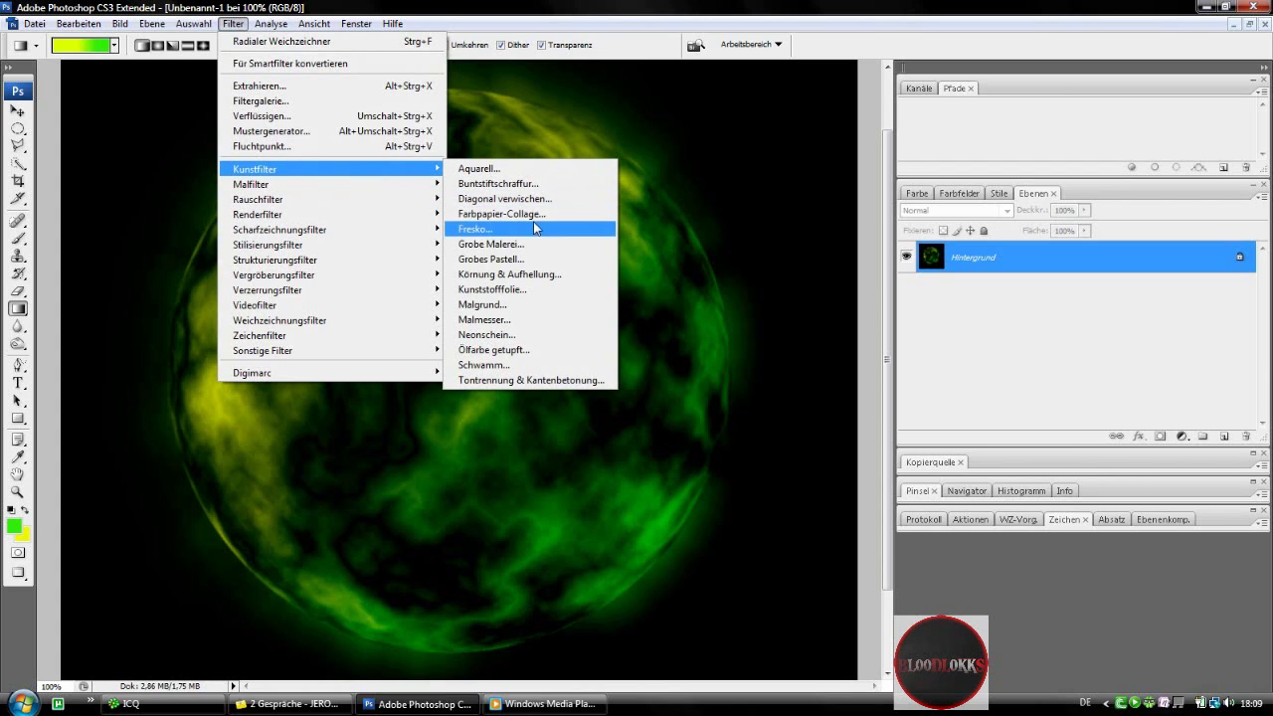
Choose the Kunststofffolie filter and experiment with lowering its Glanz amount from 20
left_click(524, 291)
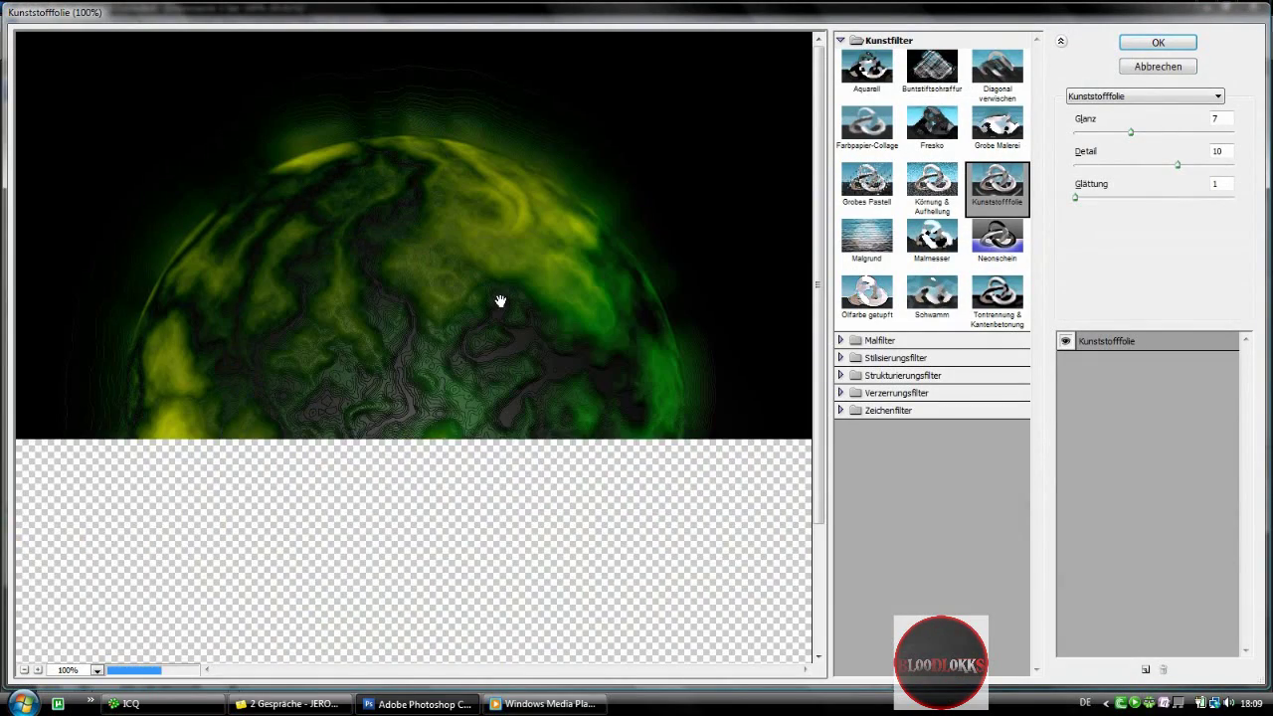
left_click_drag(500, 301, 541, 148)
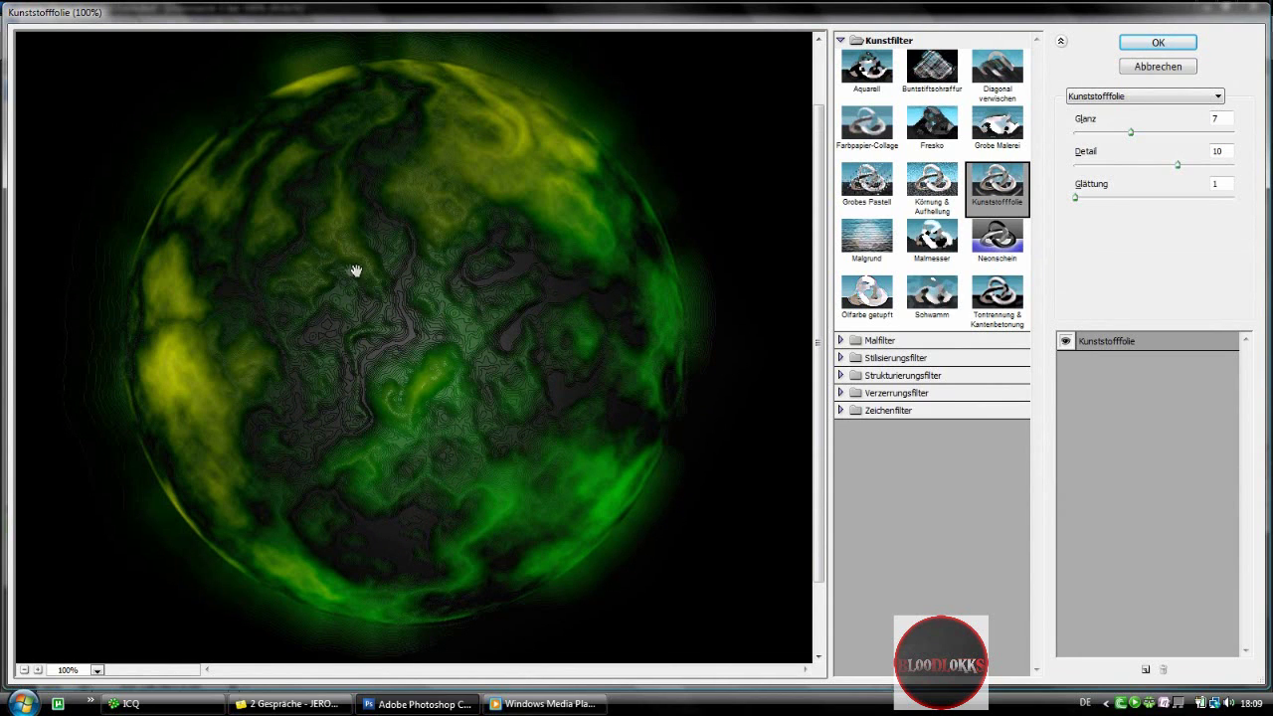
left_click(1175, 164)
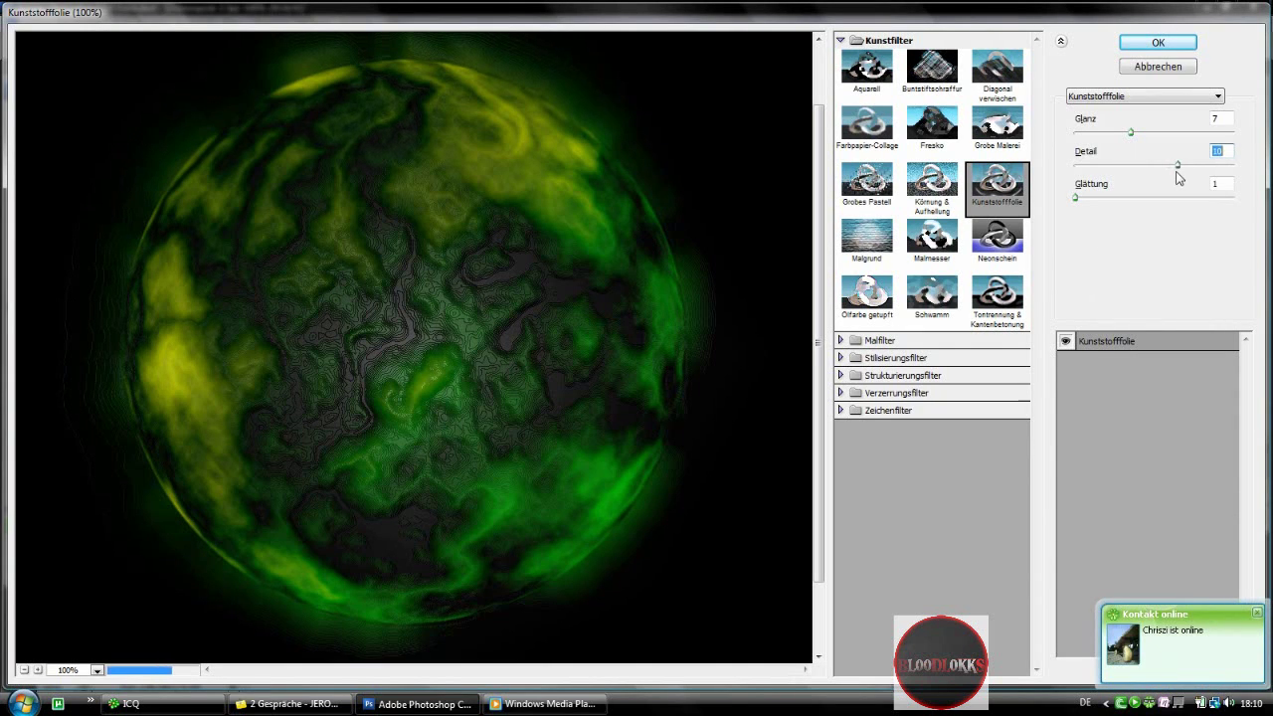
left_click(1089, 132)
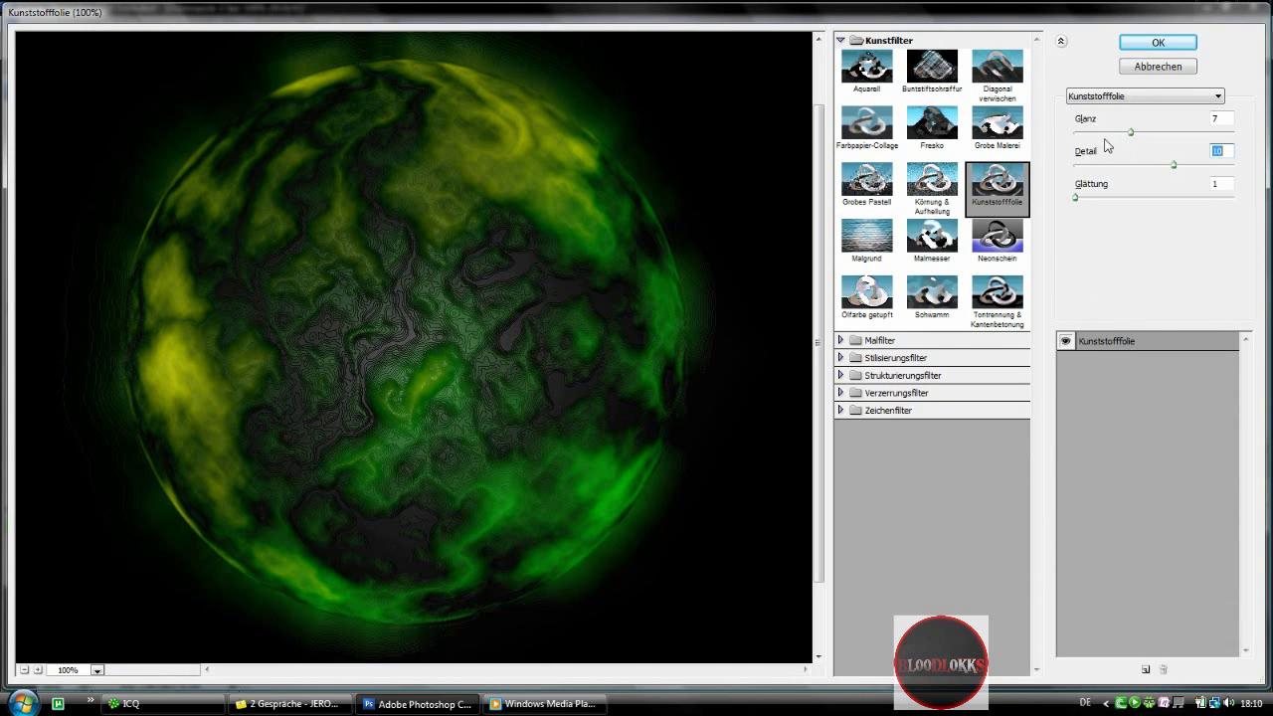
left_click_drag(1085, 141, 1050, 142)
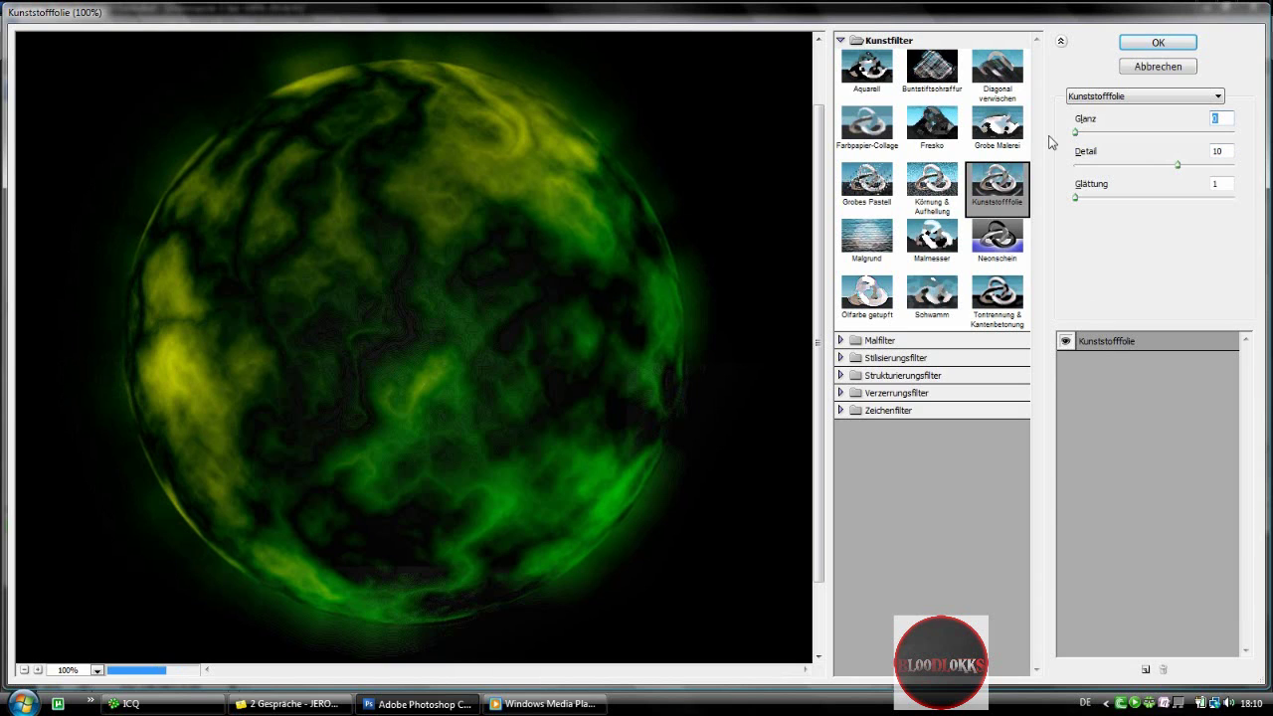
left_click_drag(1077, 135, 1241, 142)
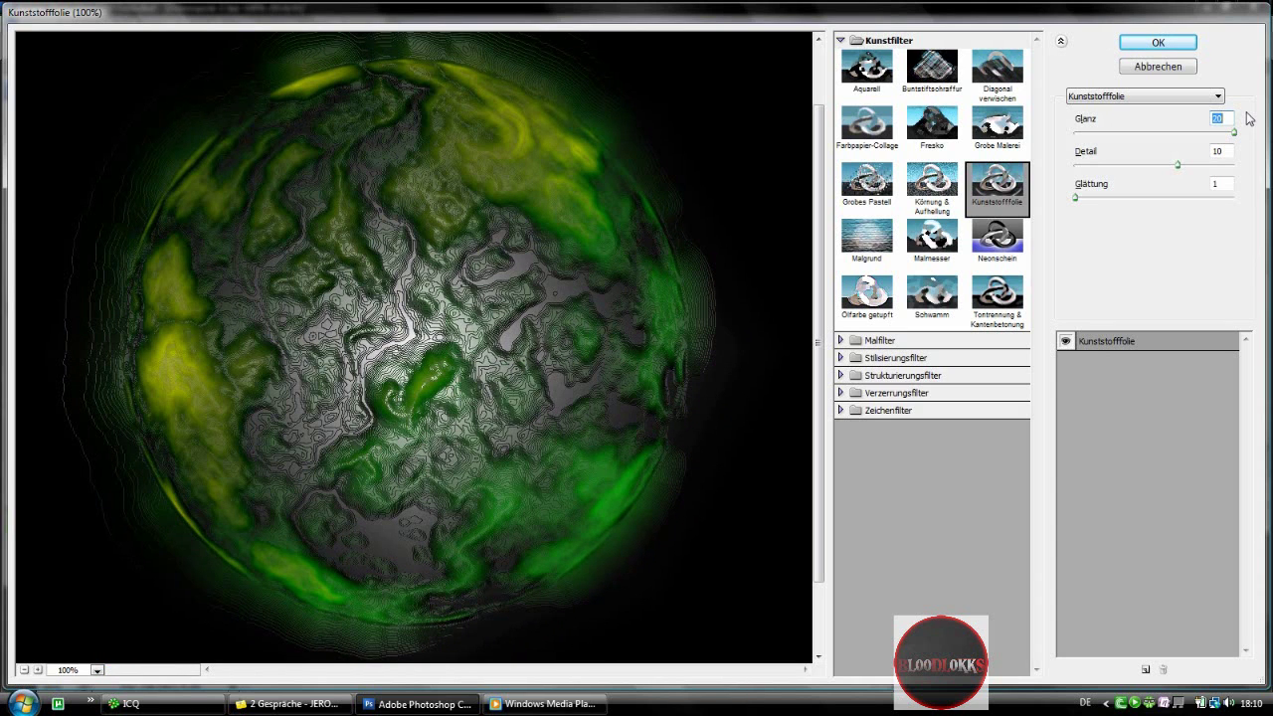
left_click_drag(1233, 135, 1207, 137)
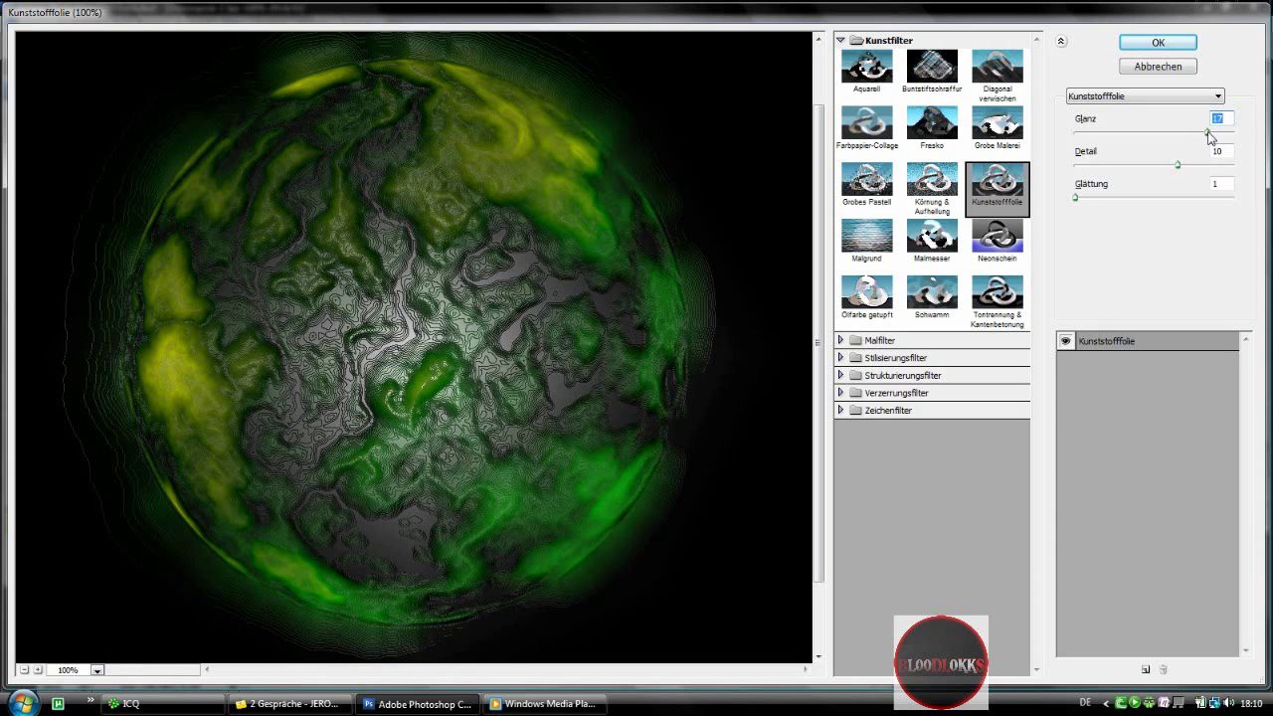
left_click_drag(1210, 136, 1173, 144)
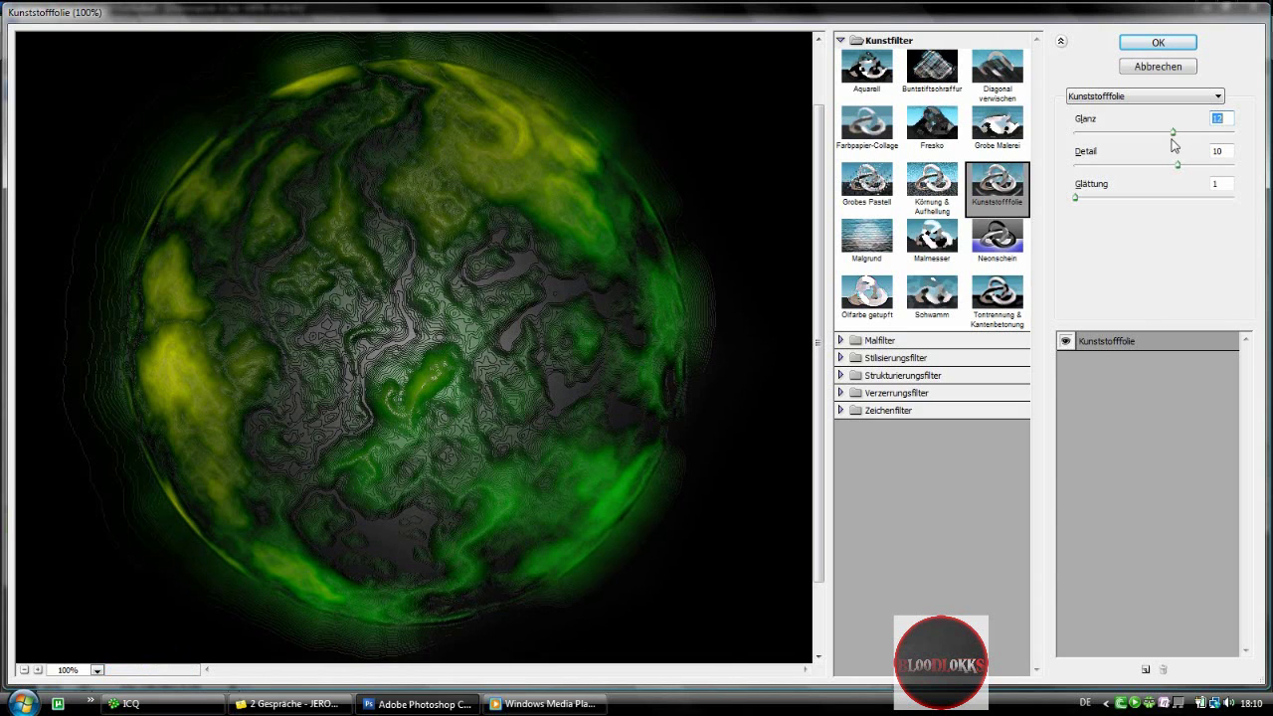
left_click_drag(1175, 135, 1147, 139)
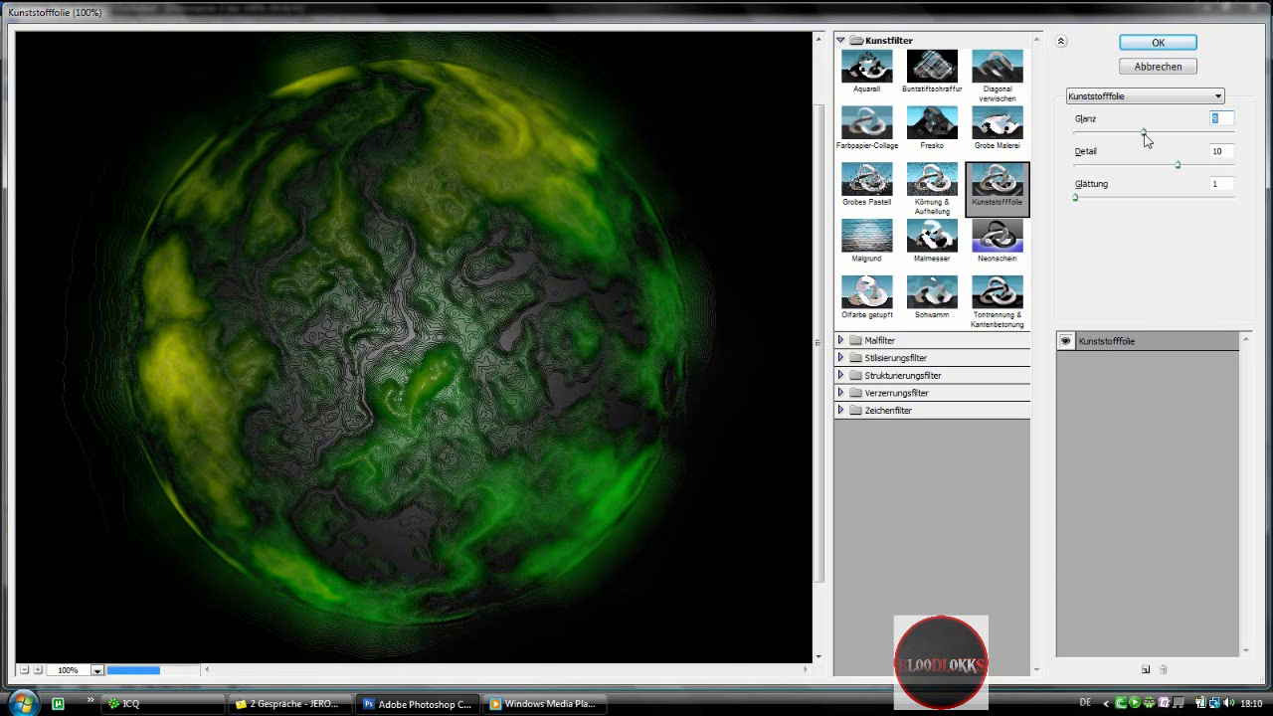
Set Detail 15, Glättung 1 and Glanz 16, then apply the plastic-wrap filter
left_click_drag(1178, 165, 1085, 171)
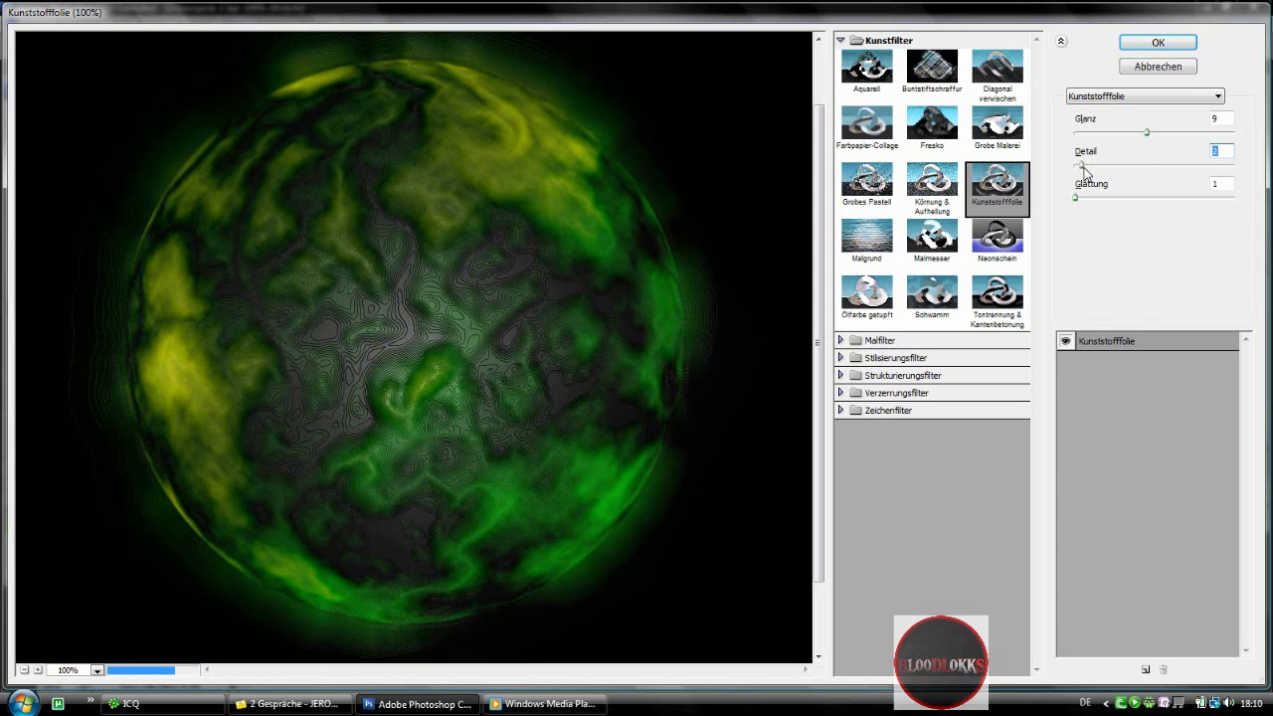
left_click_drag(1082, 169, 1244, 205)
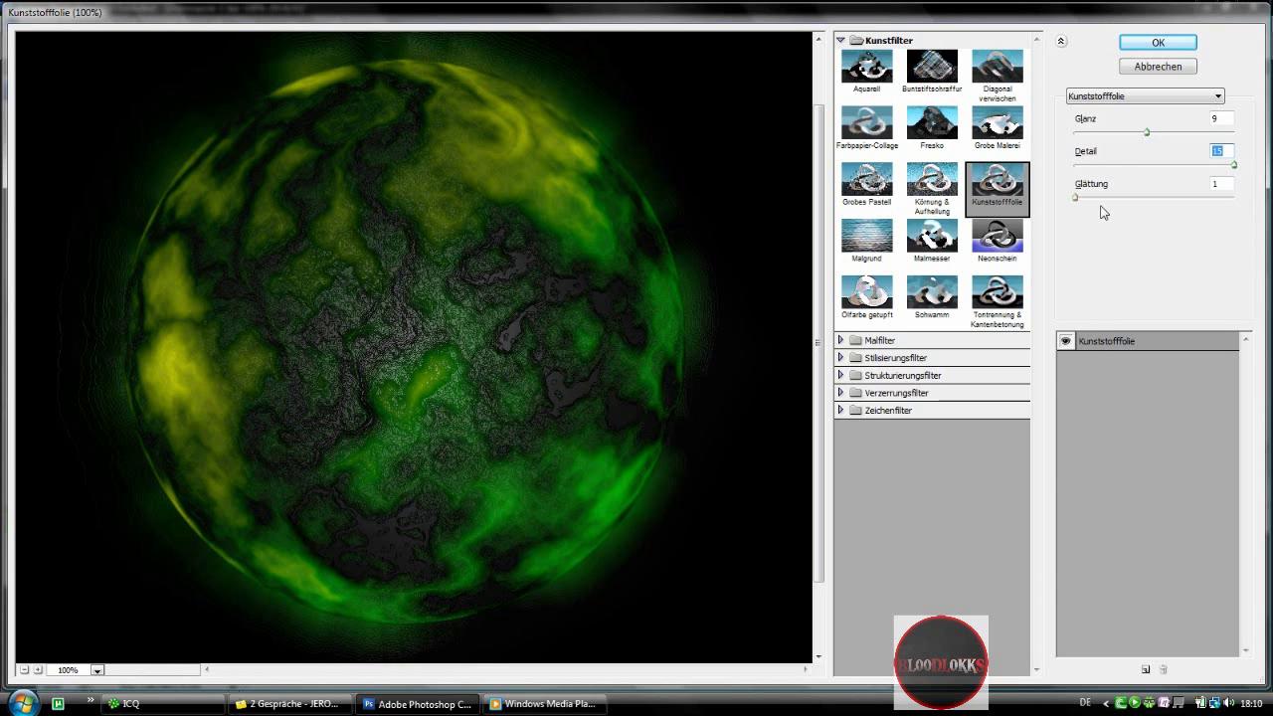
left_click_drag(1075, 198, 1121, 198)
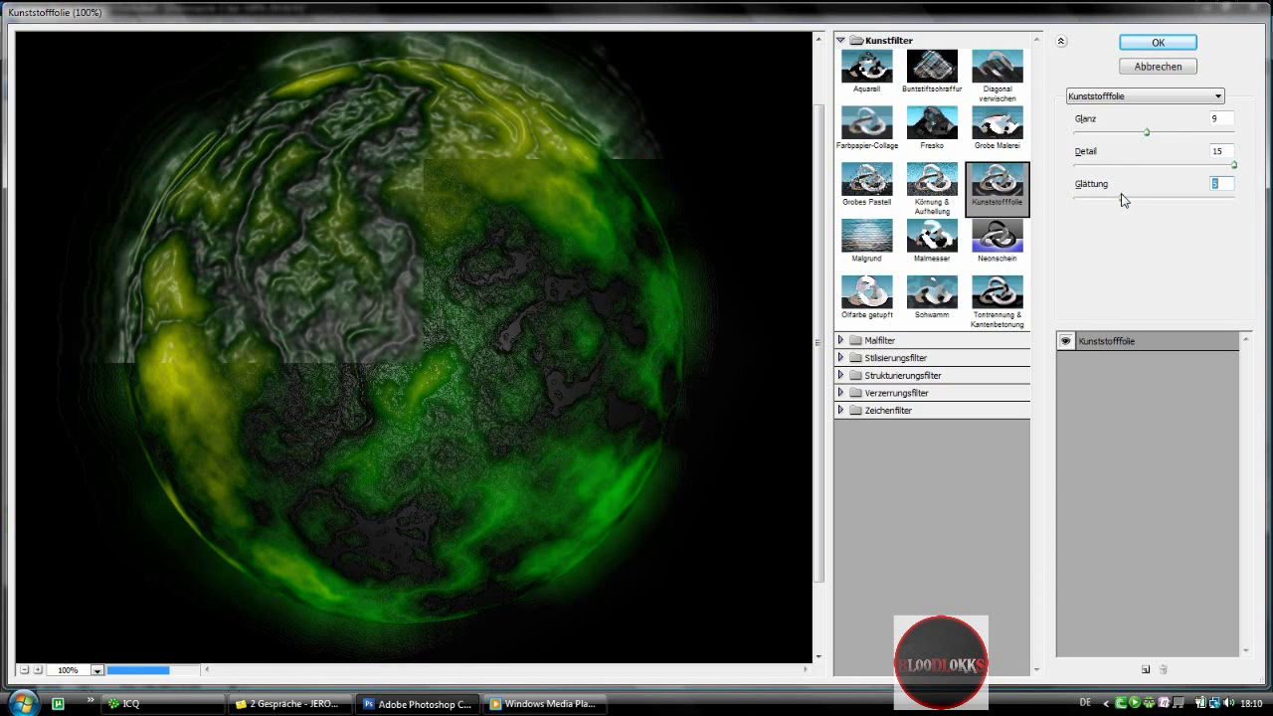
key("Down")
key("Down")
key("Down")
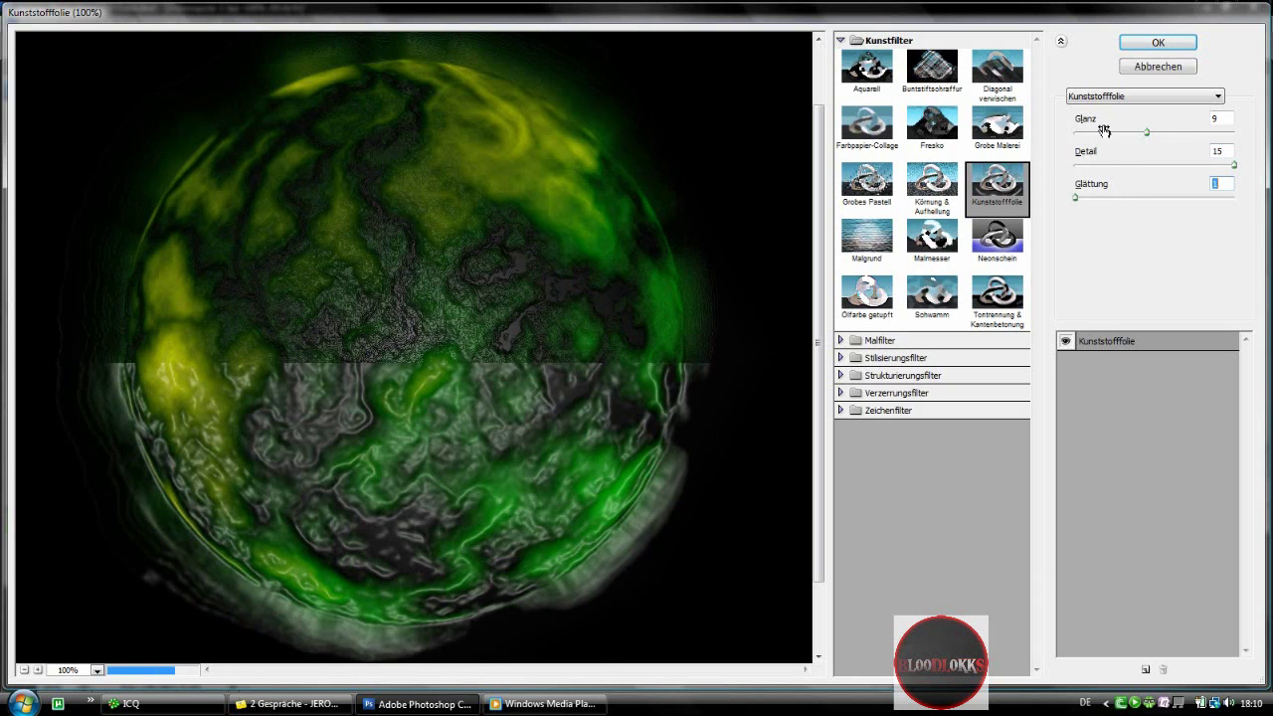
mouse_move(1147, 131)
left_mouse_down()
mouse_move(1199, 132)
mouse_move(1161, 140)
left_mouse_up()
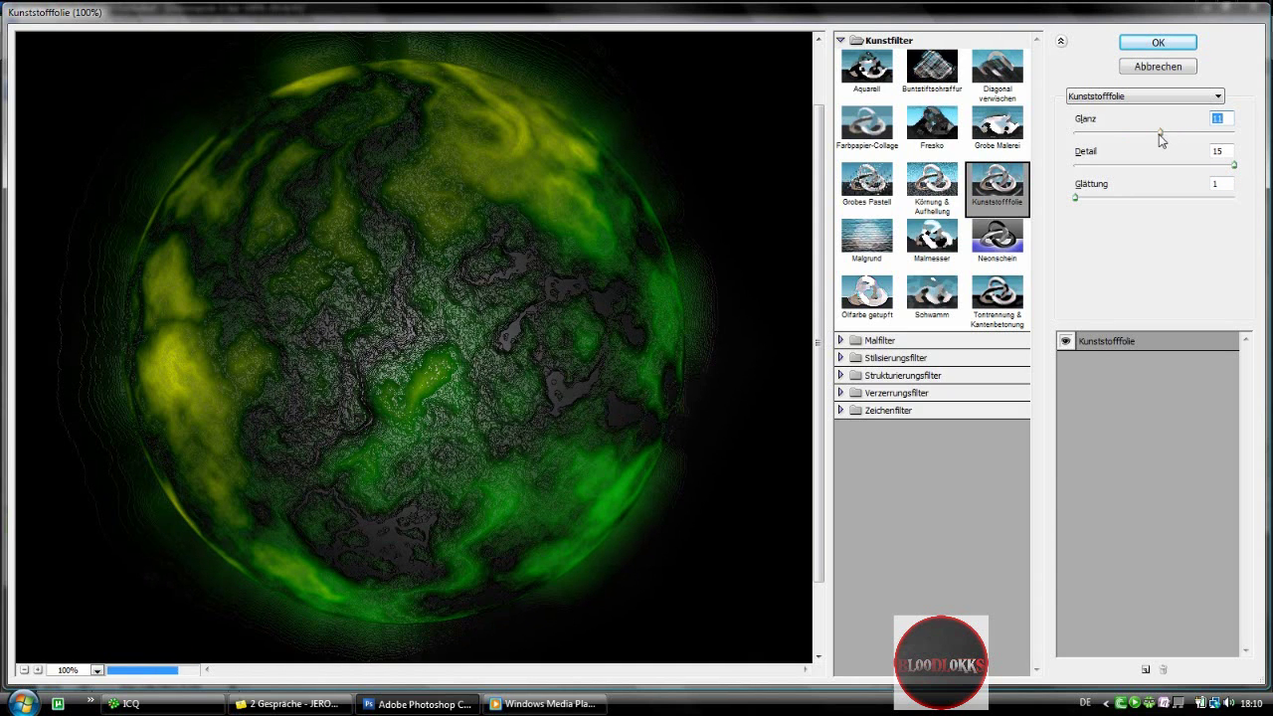
left_click(1175, 46)
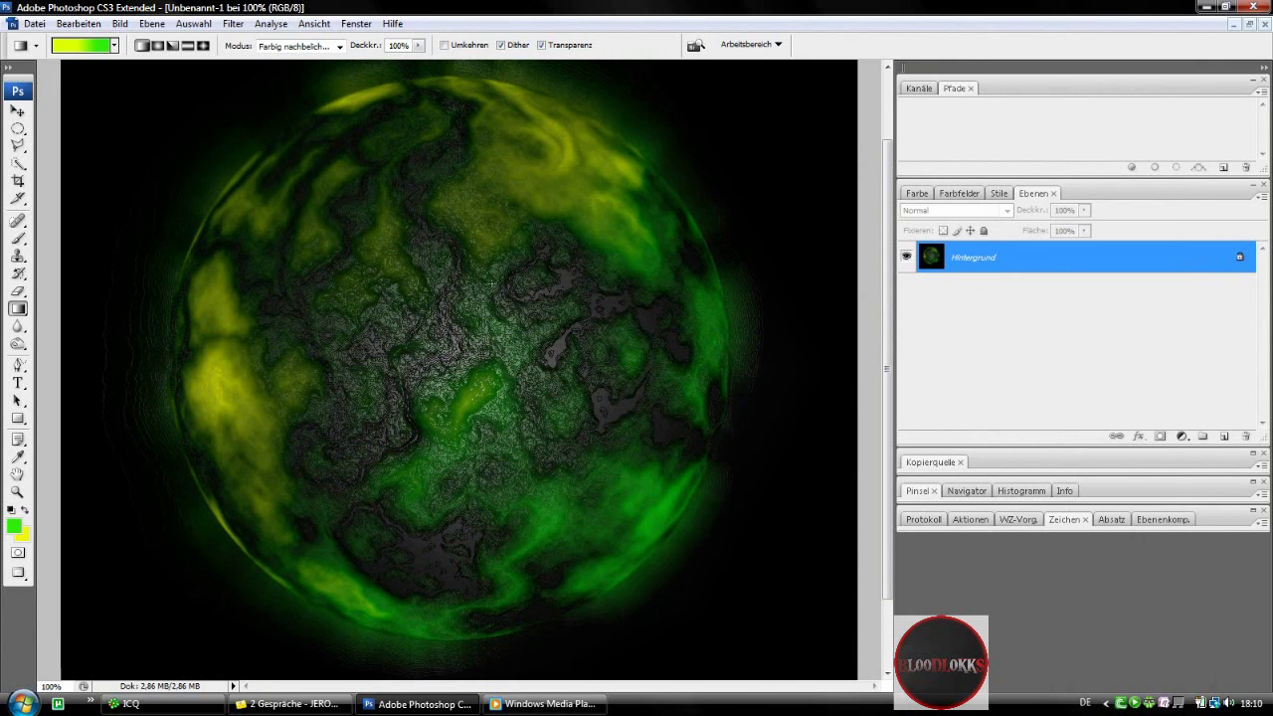
Zoom out to 66.7% to show the whole planet, then halt the screen recorder
key("ctrl+minus")
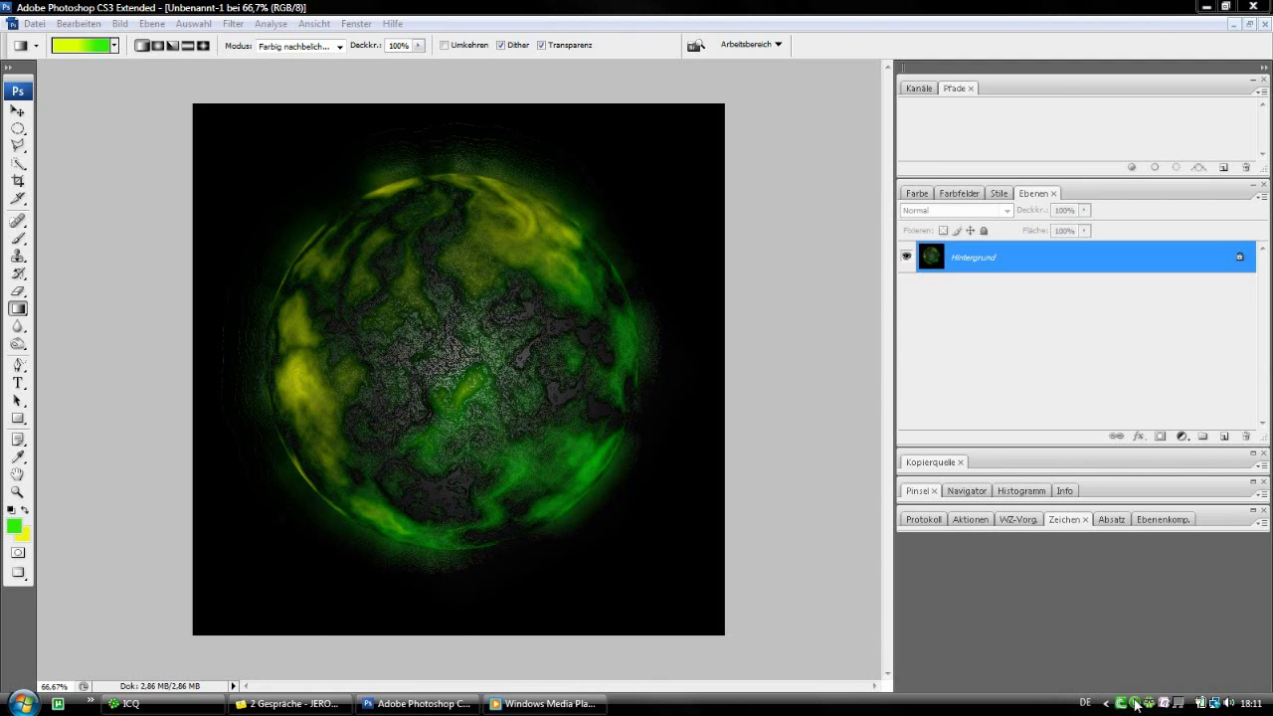
right_click(1135, 700)
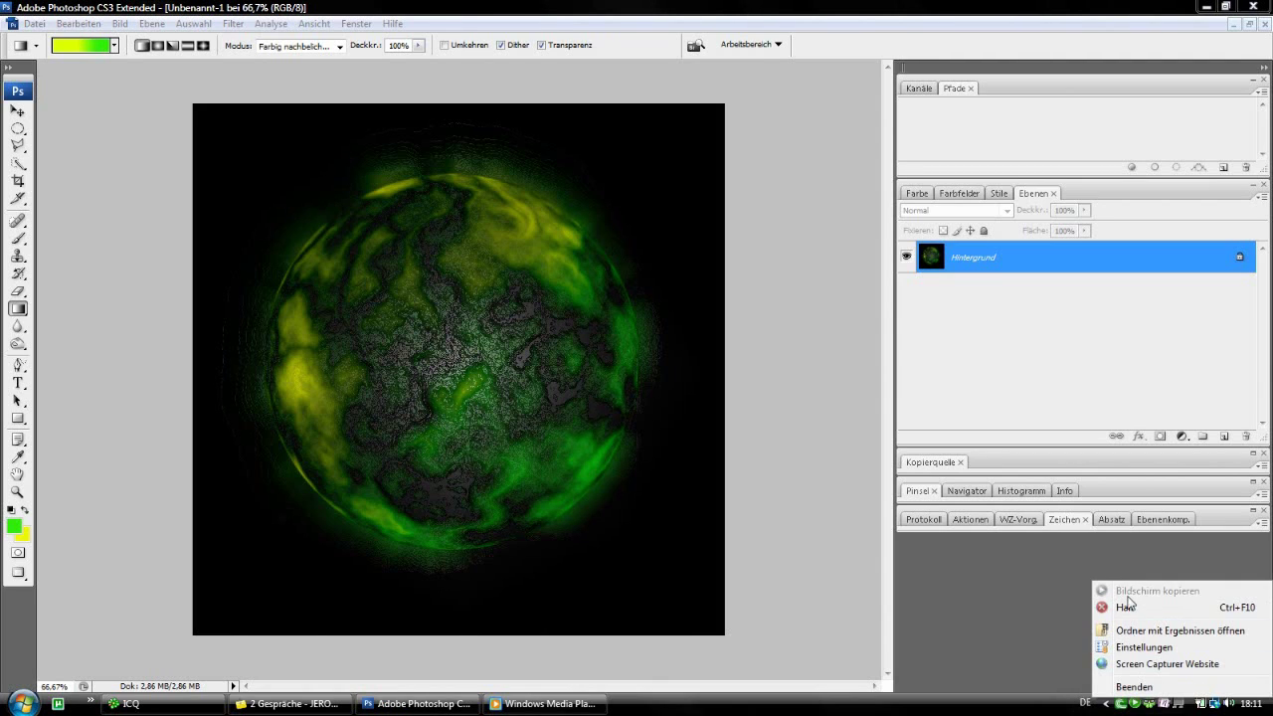
left_click(1132, 606)
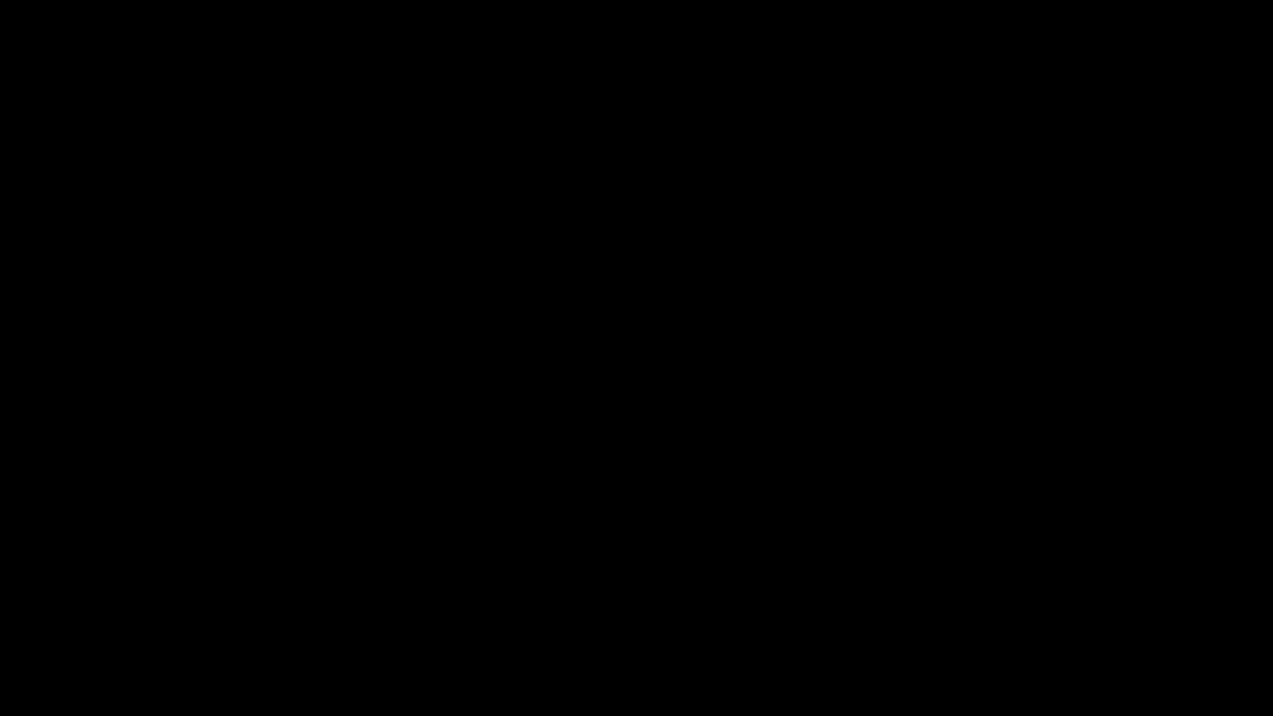